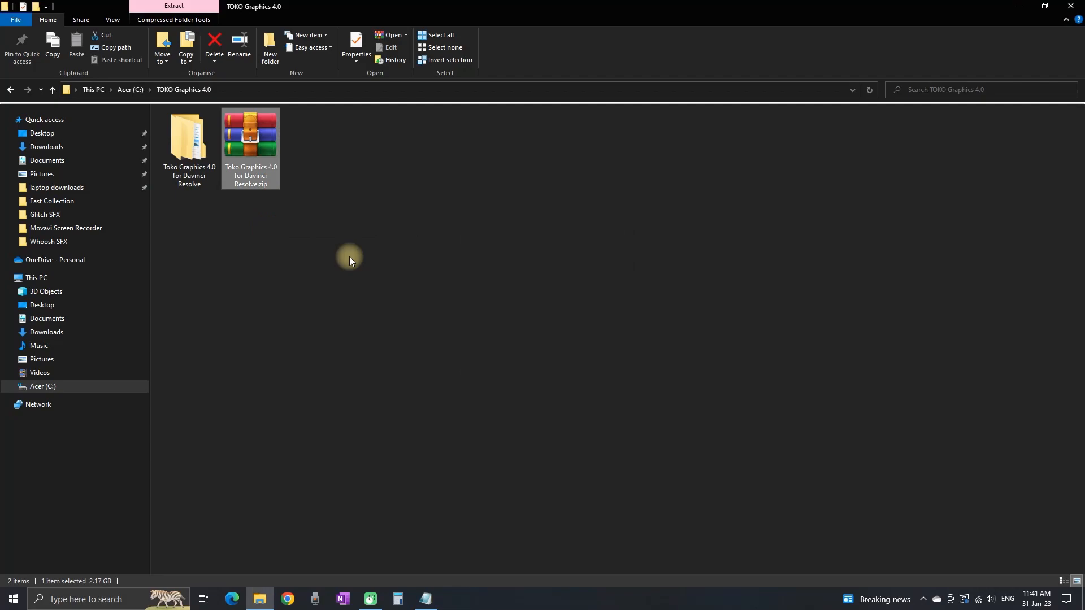
Step: Open the 01. Toko Installer folder inside the extracted Toko Graphics 4.0 for Davinci Resolve package
double_click(208, 138)
double_click(251, 130)
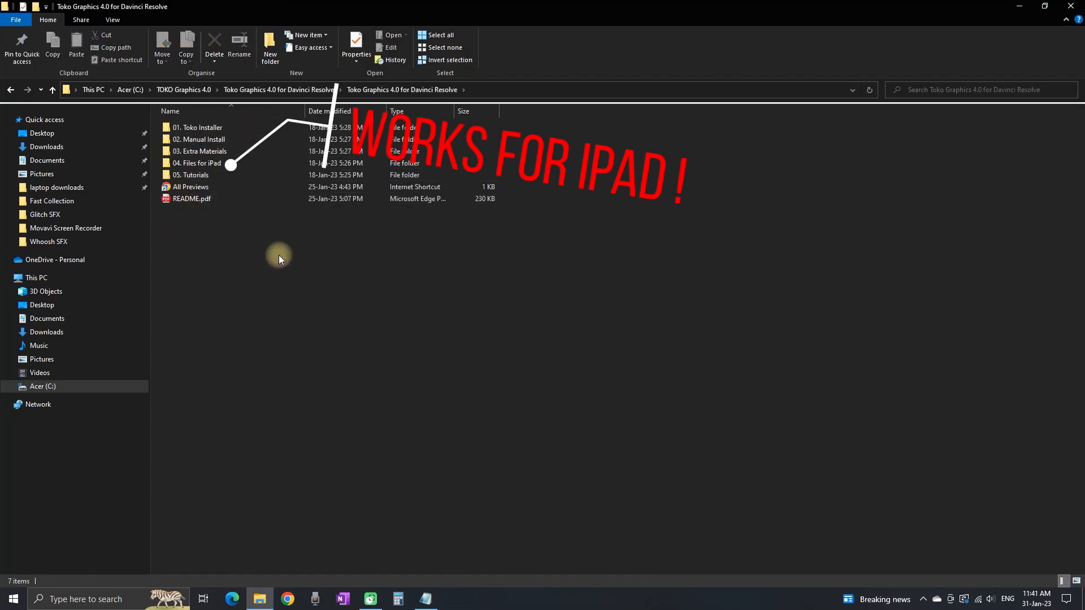
click(208, 130)
double_click(208, 130)
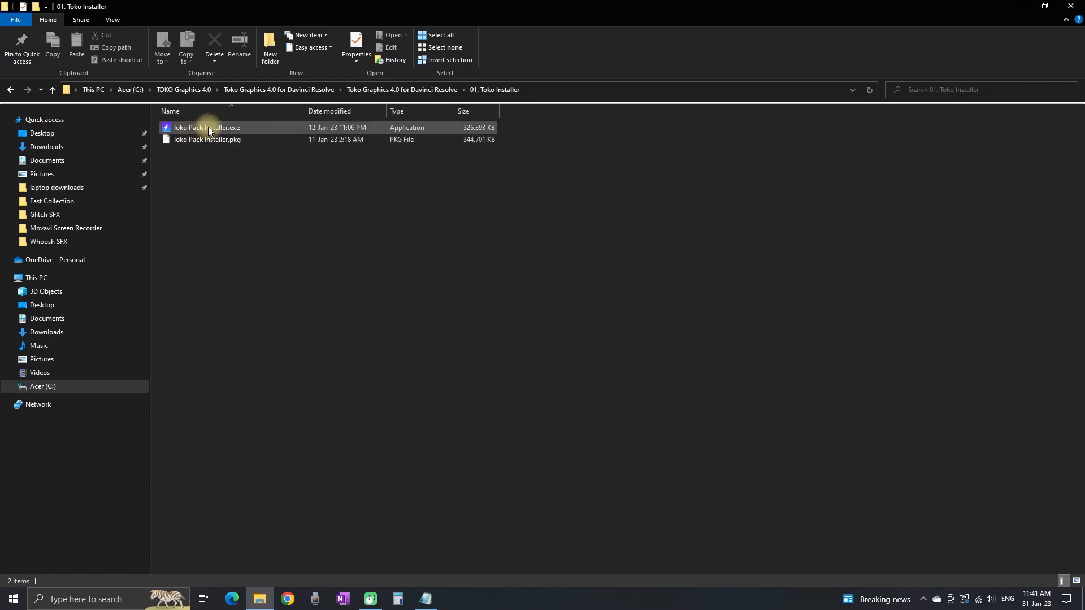
Step: Run Toko Pack Installer.exe, accept the license agreement and complete the Toko Pack installation
double_click(208, 127)
click(607, 390)
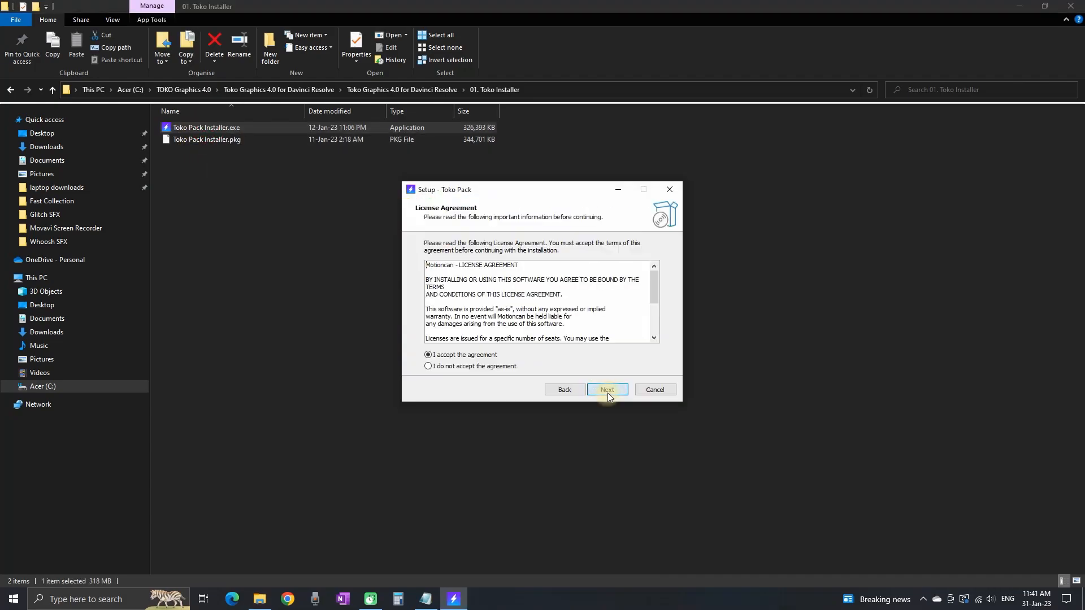
click(608, 391)
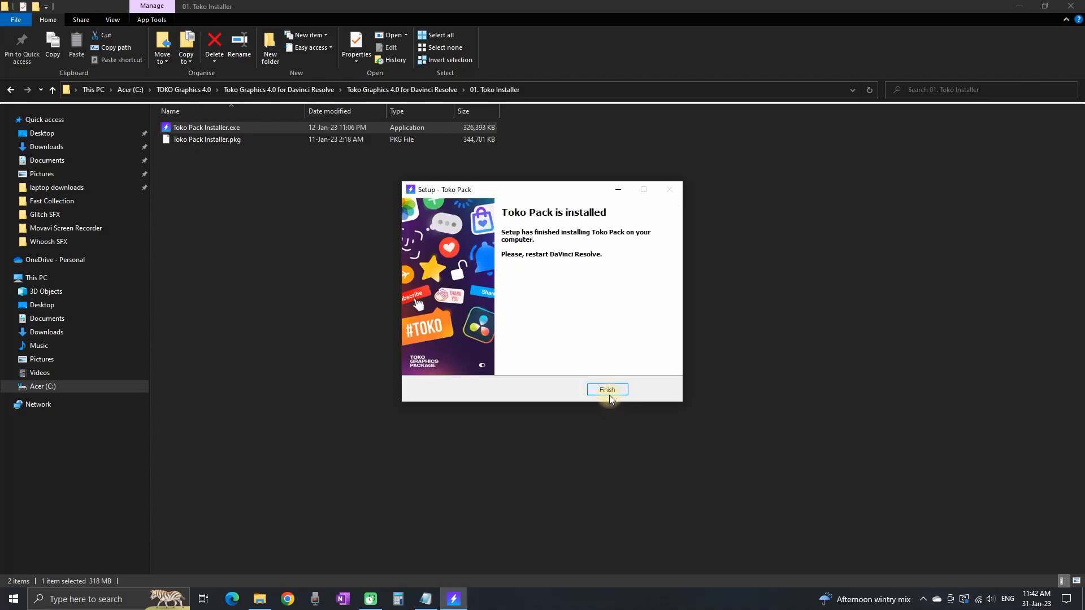
click(607, 391)
click(374, 275)
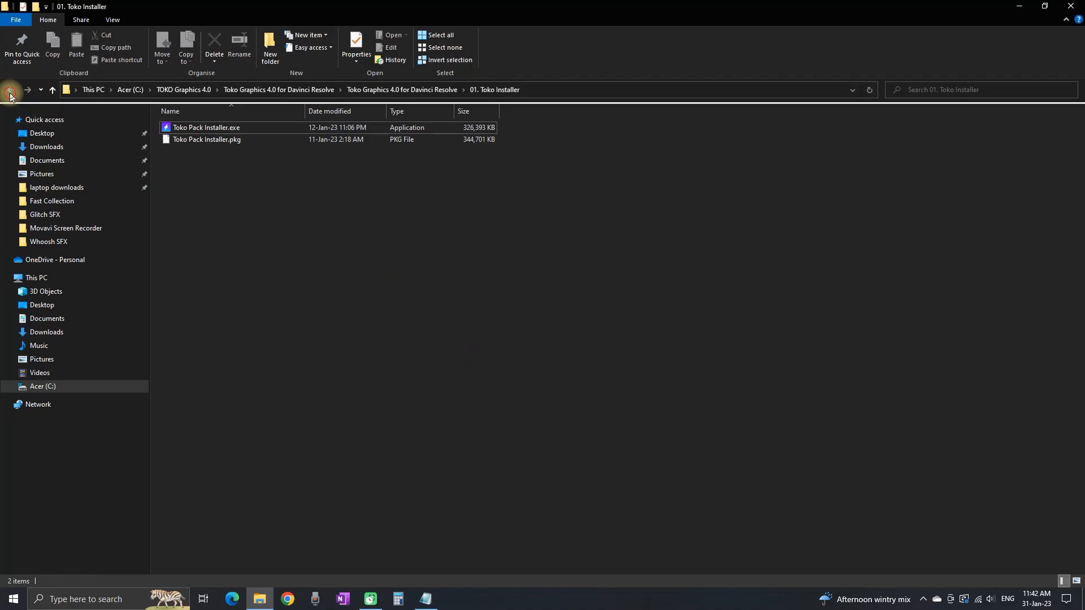
Step: Return to the Toko Graphics 4.0 for Davinci Resolve folder and open README.pdf
click(10, 92)
click(196, 203)
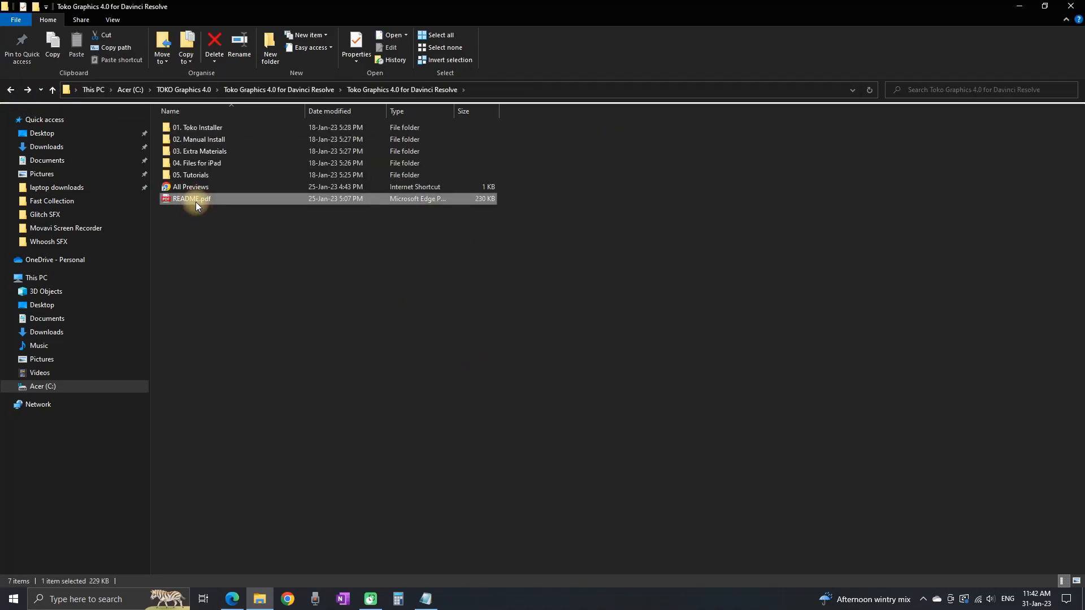
double_click(195, 202)
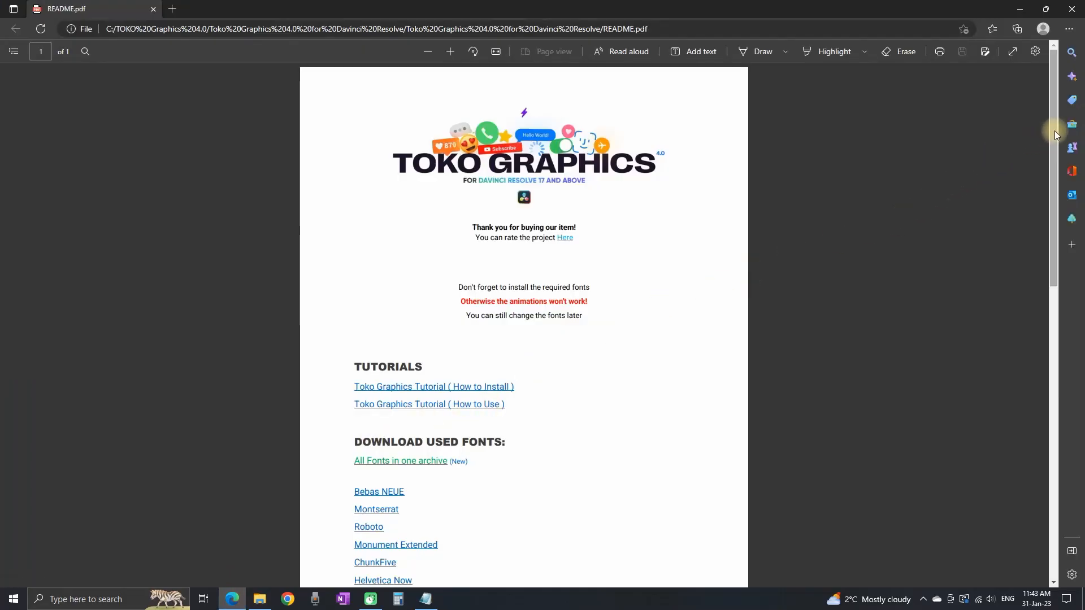
Step: Read the README's note on required fonts, check the How to Install tutorial video and return to the README
drag(1054, 131, 1042, 186)
drag(460, 163, 605, 201)
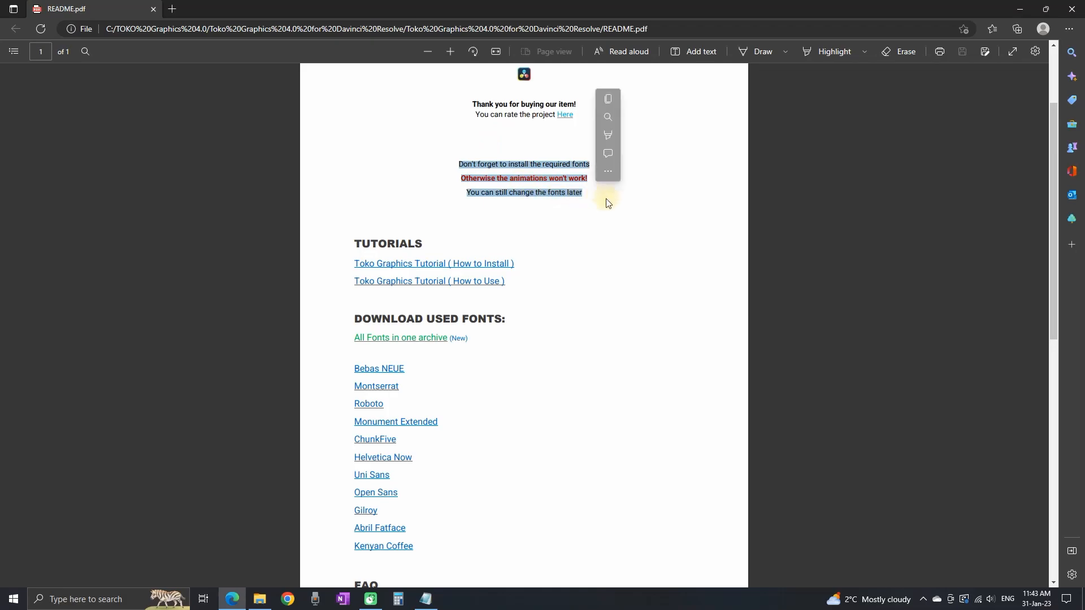
click(639, 213)
scroll(667, 217, down, 2)
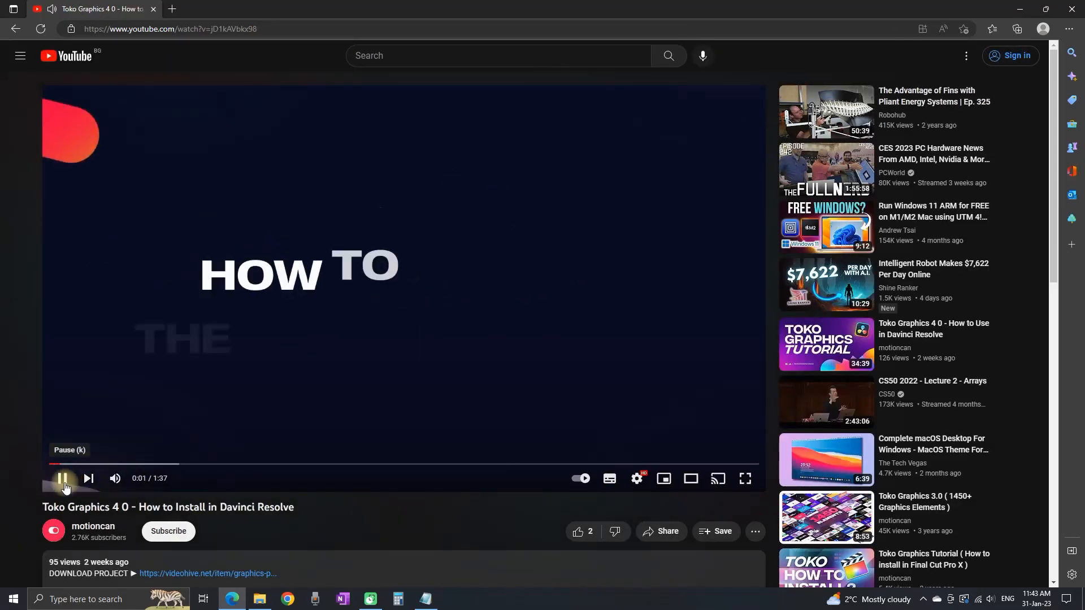
key(alt+Left)
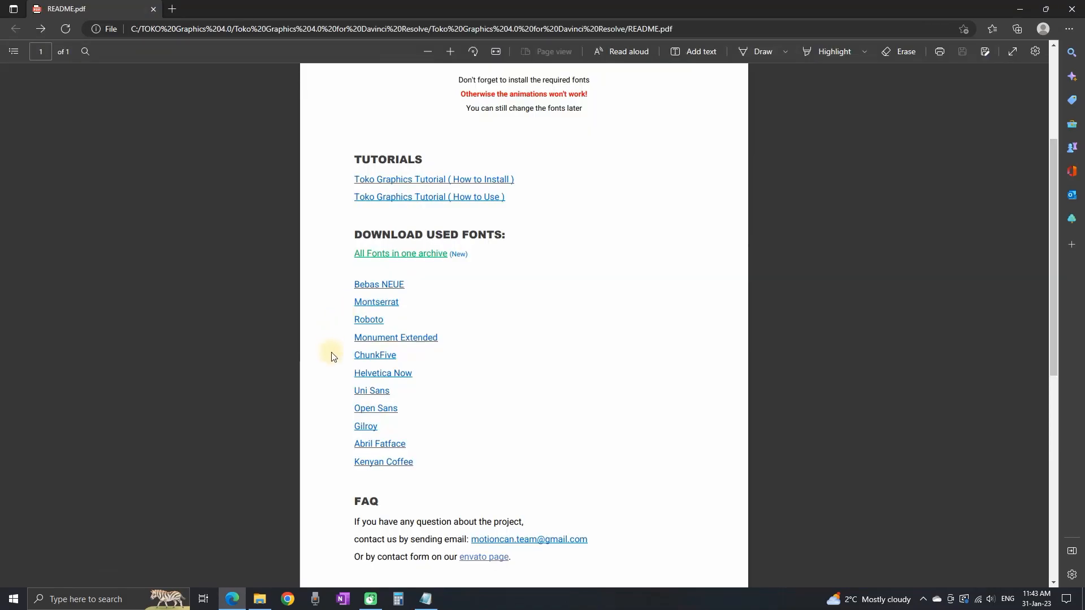
Step: Download the archive containing all fonts from the README and extract it to a USED FONTS (Toko Graphics) folder
click(399, 259)
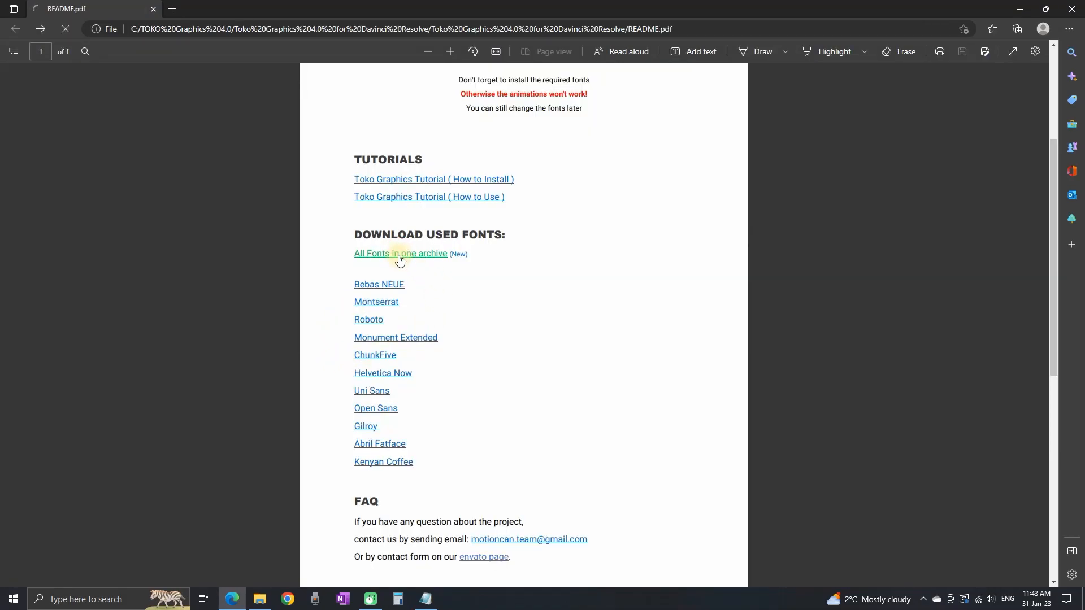
click(620, 467)
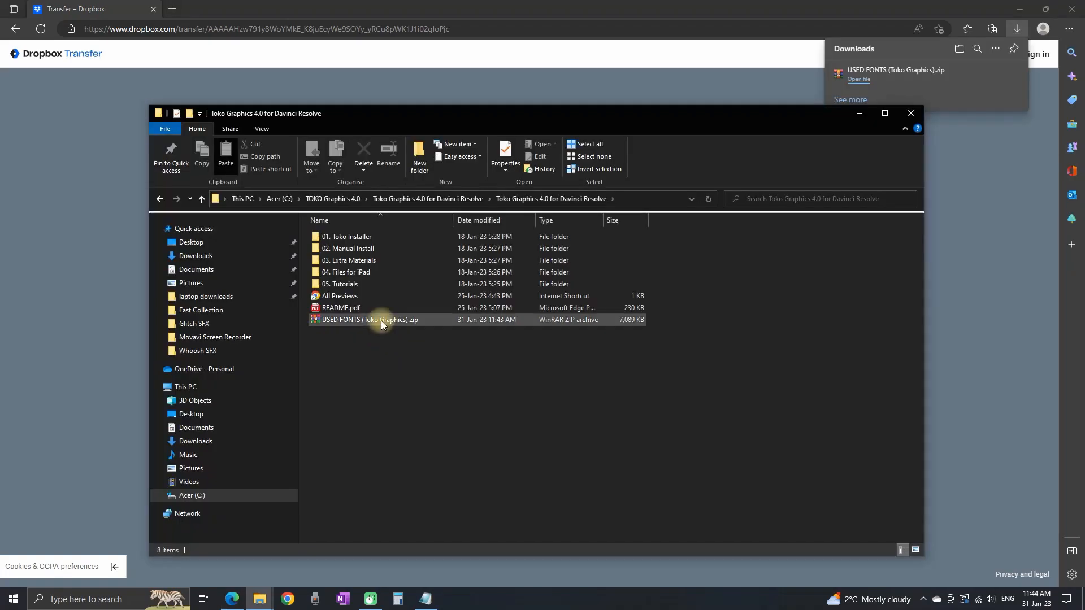
right_click(381, 321)
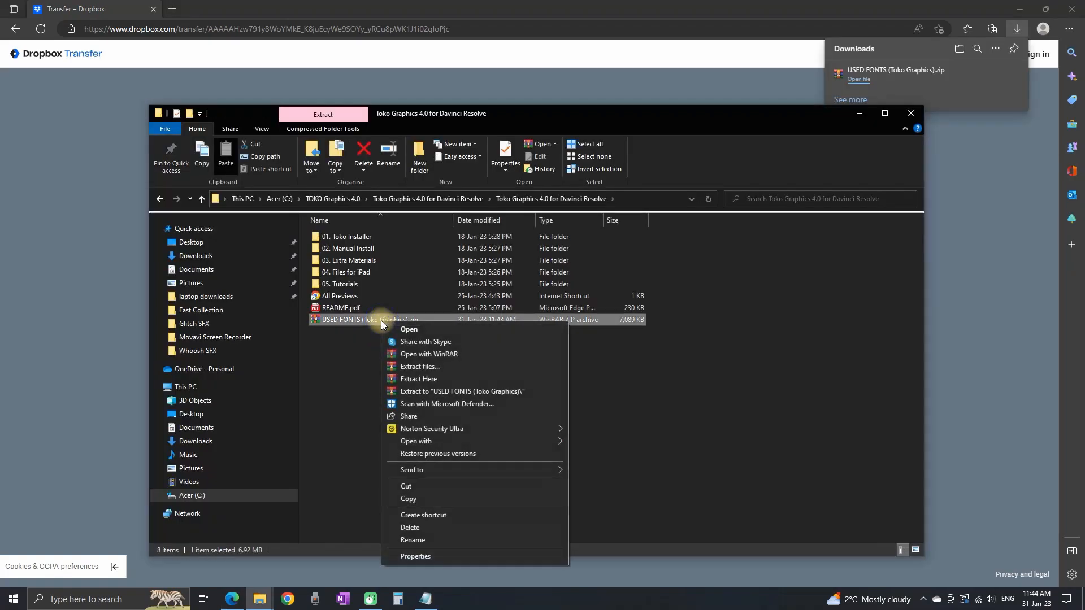
click(449, 391)
click(446, 367)
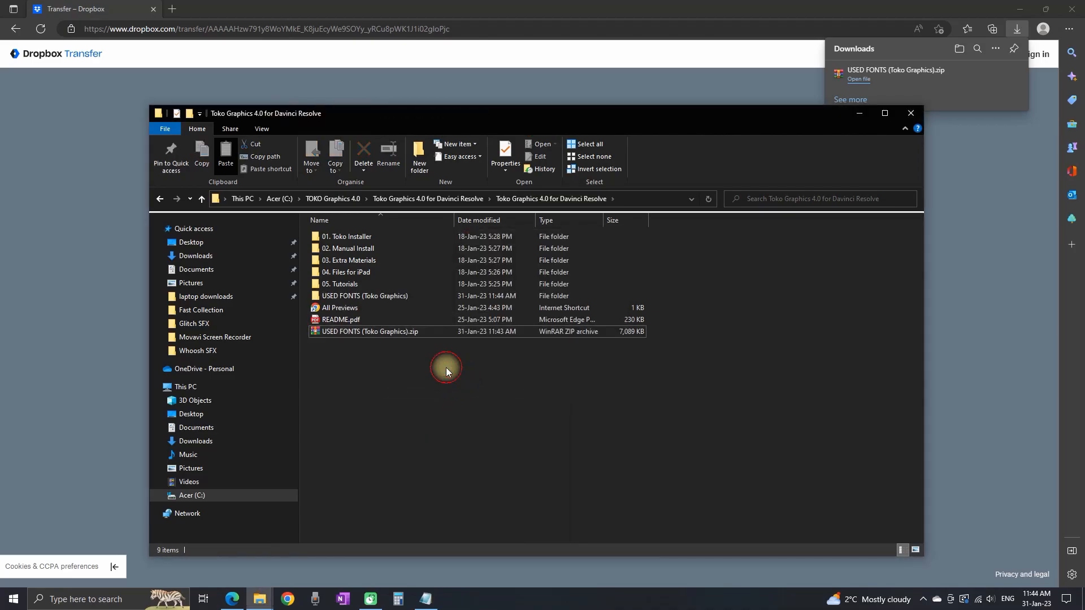
Step: Install AbrilFatface-Regular.otf from the 1. Abril-fatface folder of the extracted USED FONTS (Toko Graphics) files
double_click(386, 296)
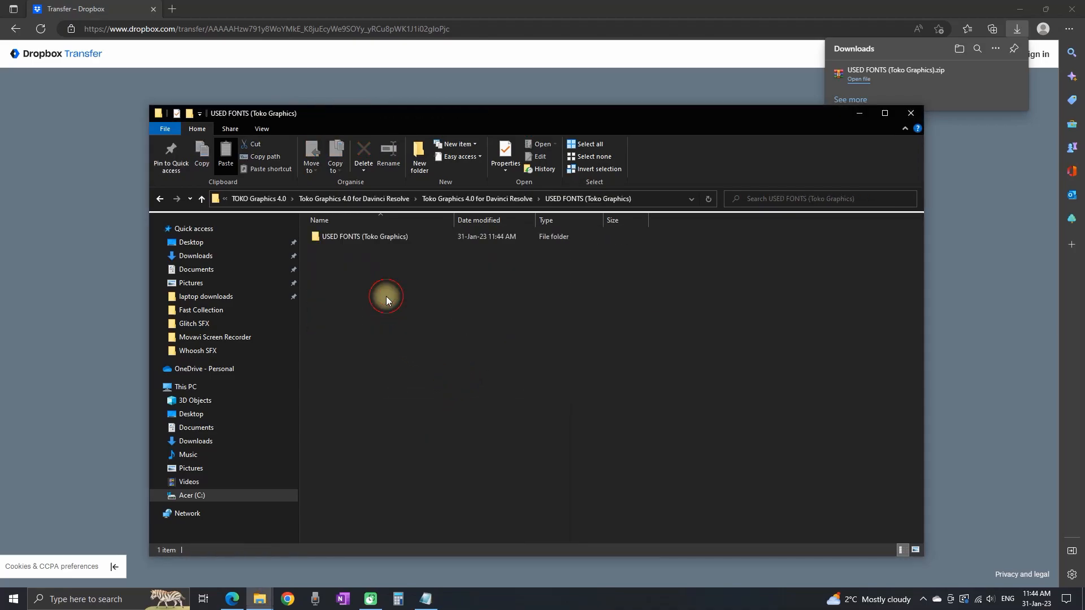
double_click(386, 239)
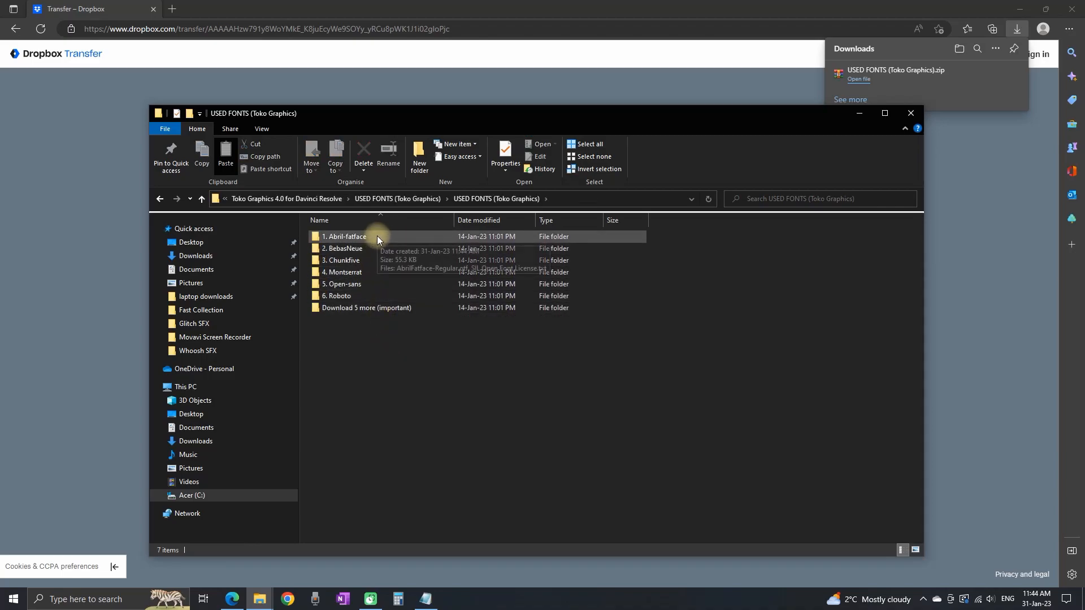
double_click(378, 236)
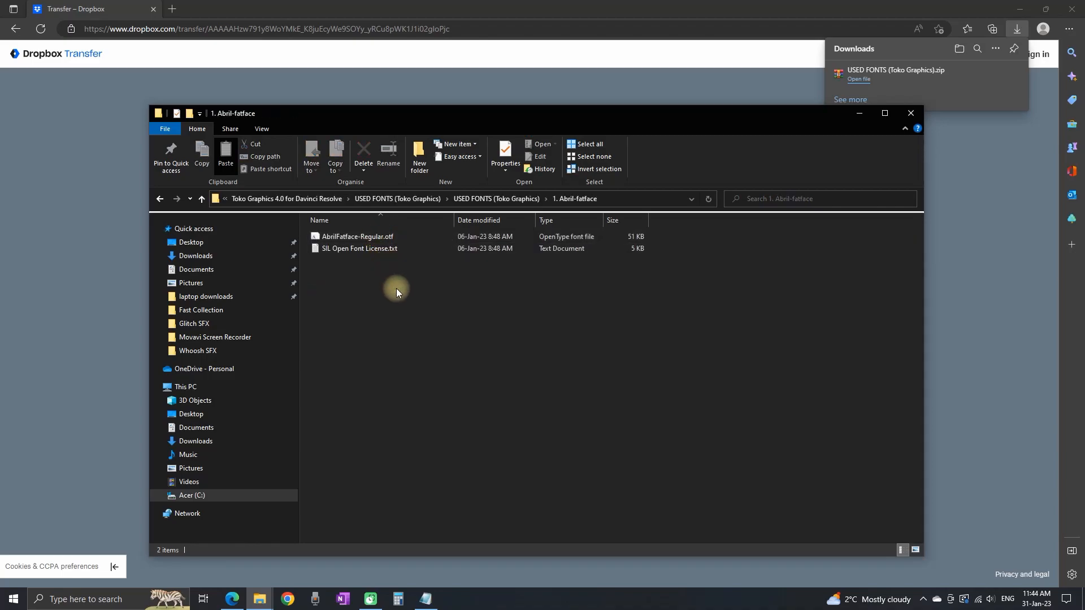
double_click(376, 237)
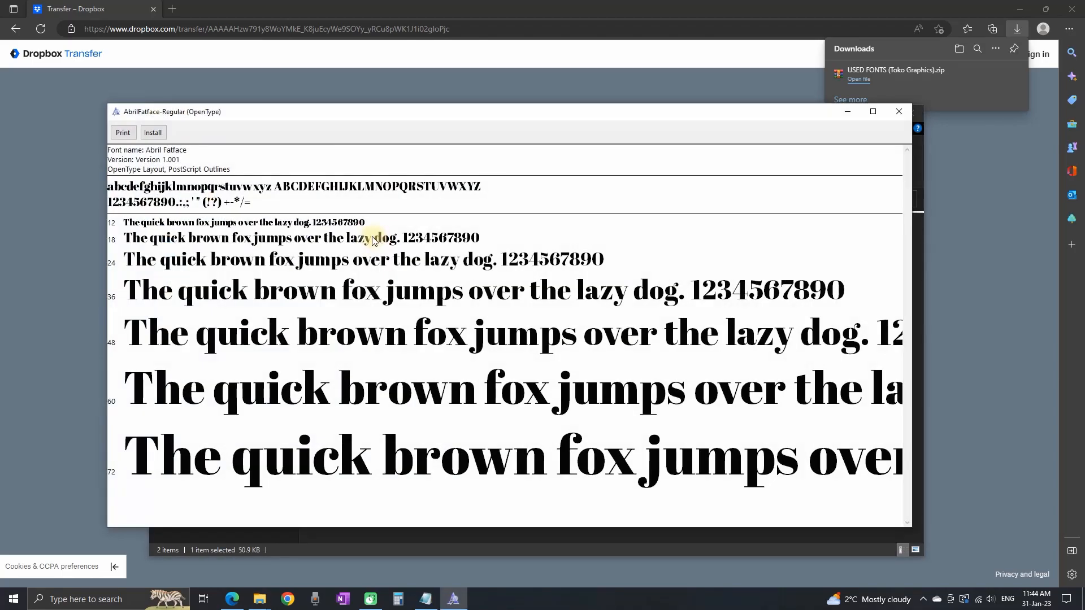
click(157, 138)
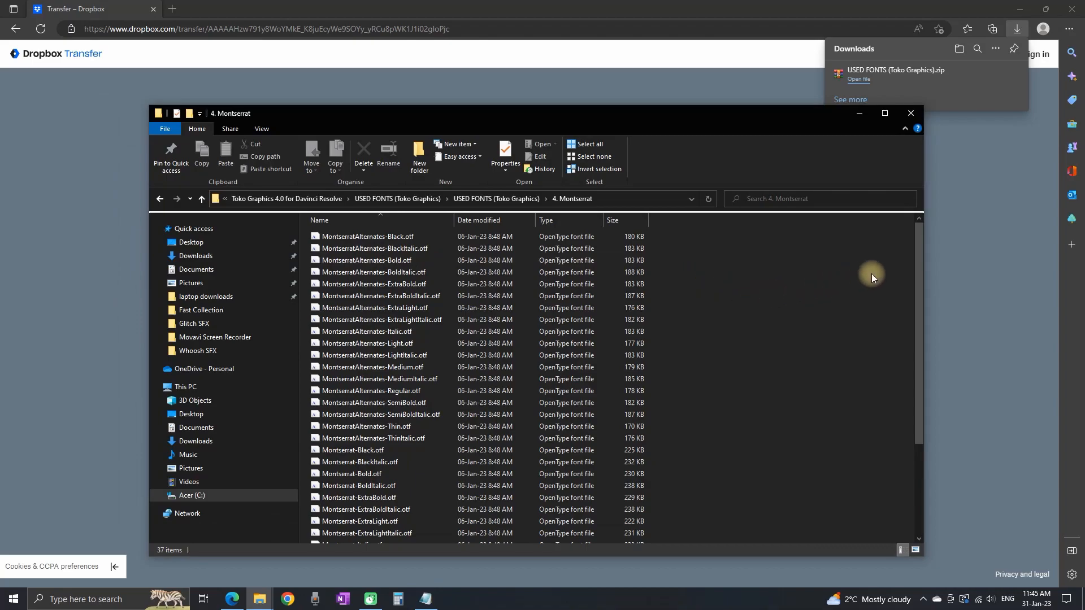
Step: Install all the Montserrat fonts in the 4. Montserrat folder at once
mouse_move(920, 256)
mouse_down()
mouse_move(920, 322)
mouse_move(916, 249)
mouse_up()
drag(721, 242, 391, 535)
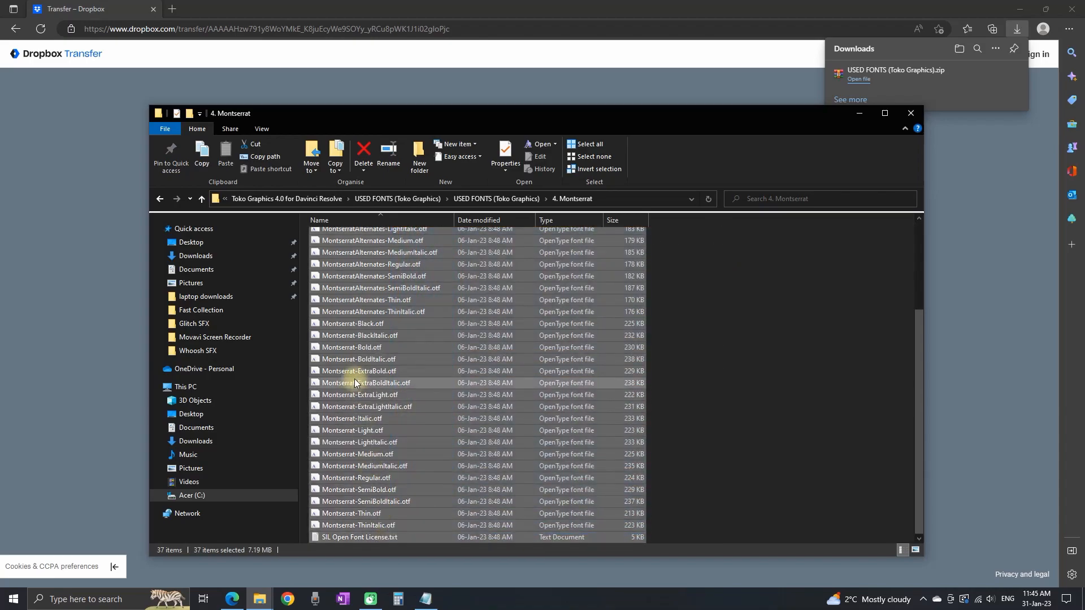
right_click(354, 375)
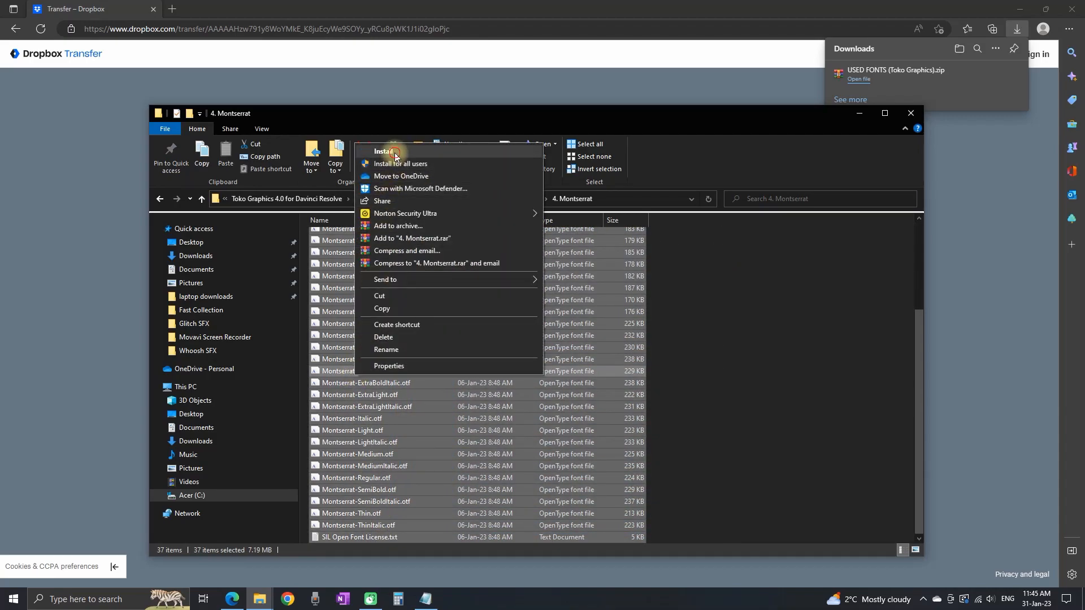
click(395, 152)
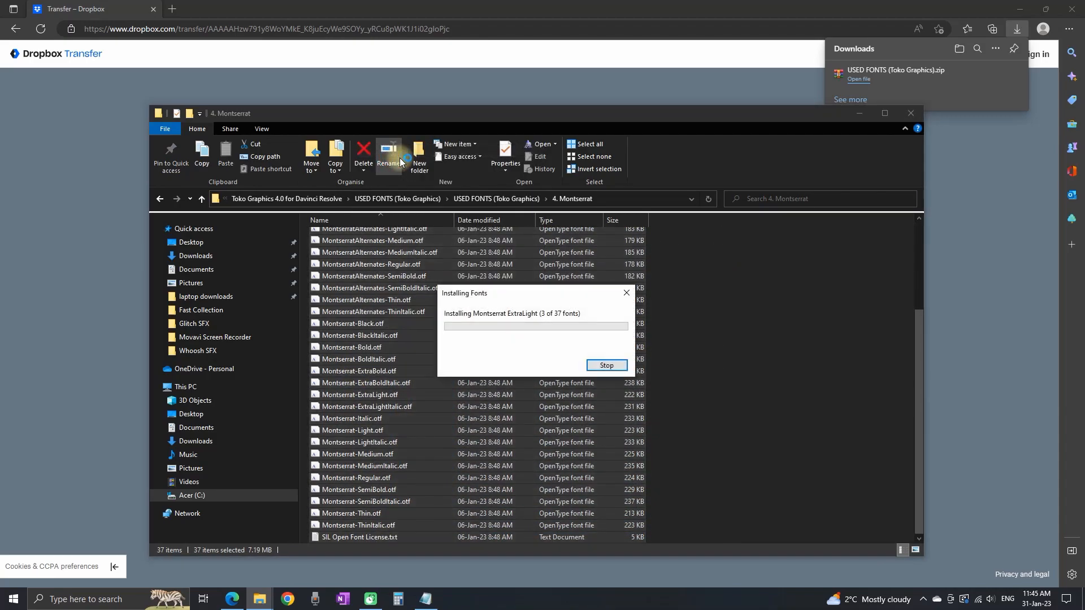
click(761, 330)
Step: Open the 03. Extra Materials folder of the Toko Graphics package
click(387, 262)
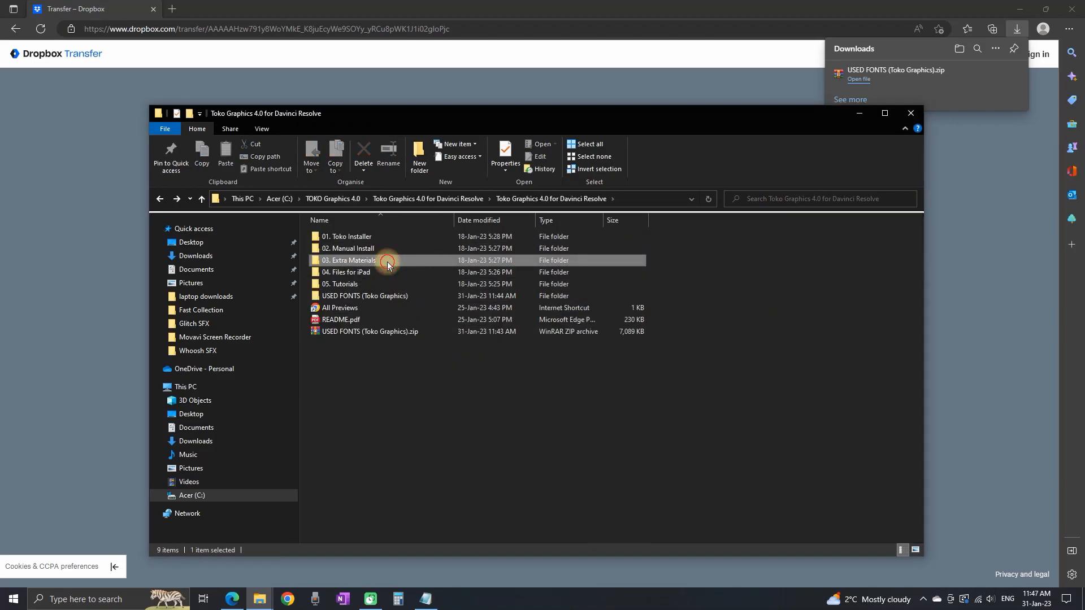
double_click(388, 262)
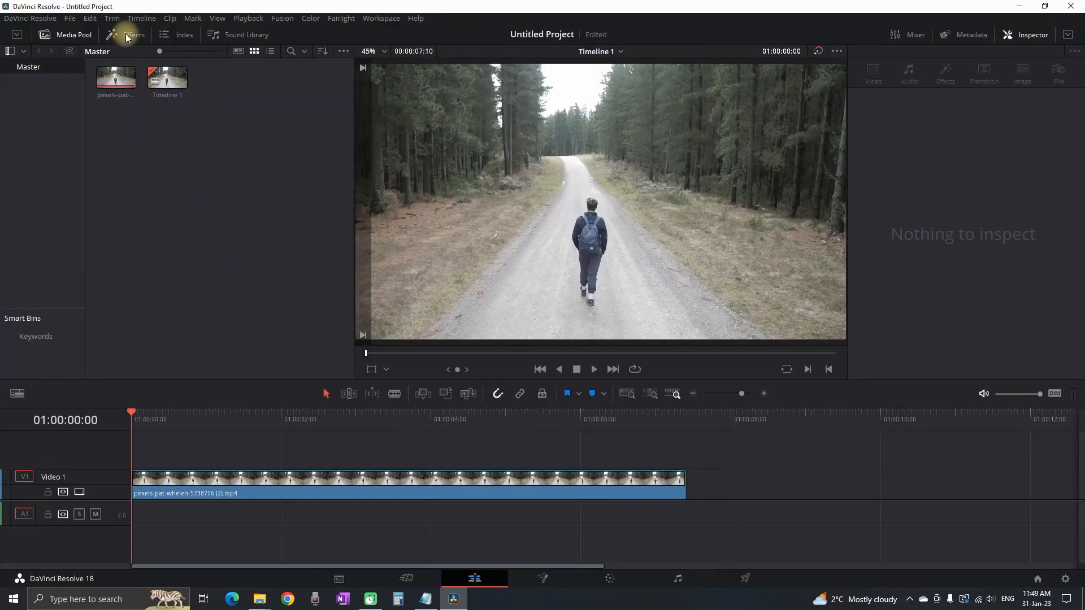
Step: In DaVinci Resolve, add the Toko - Typography 50 title from Toko Graphics 4.0 above the start of the forest clip on the timeline
click(128, 37)
click(15, 114)
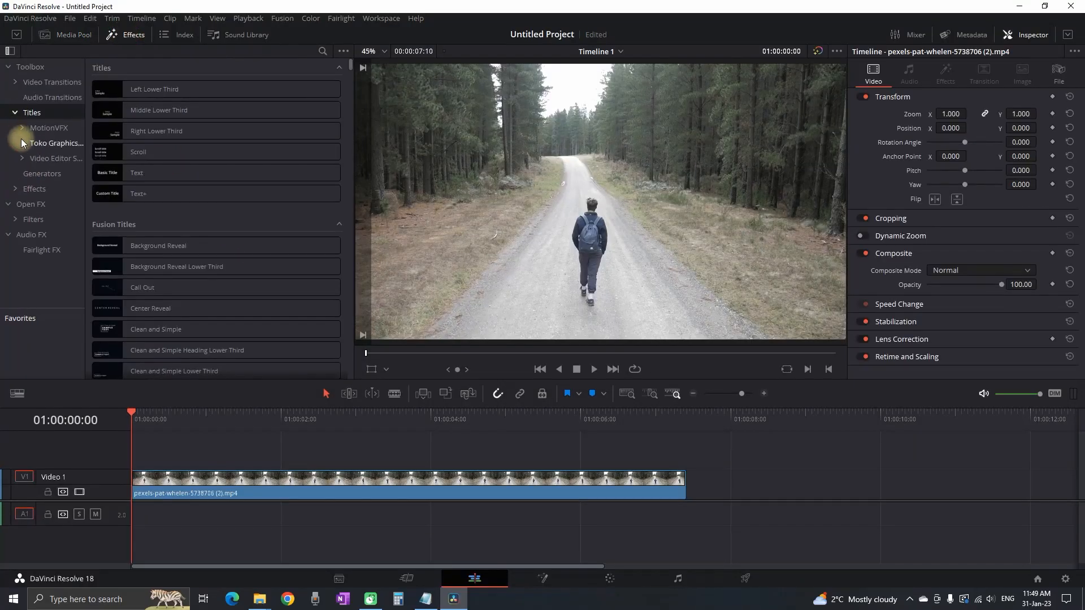
click(45, 146)
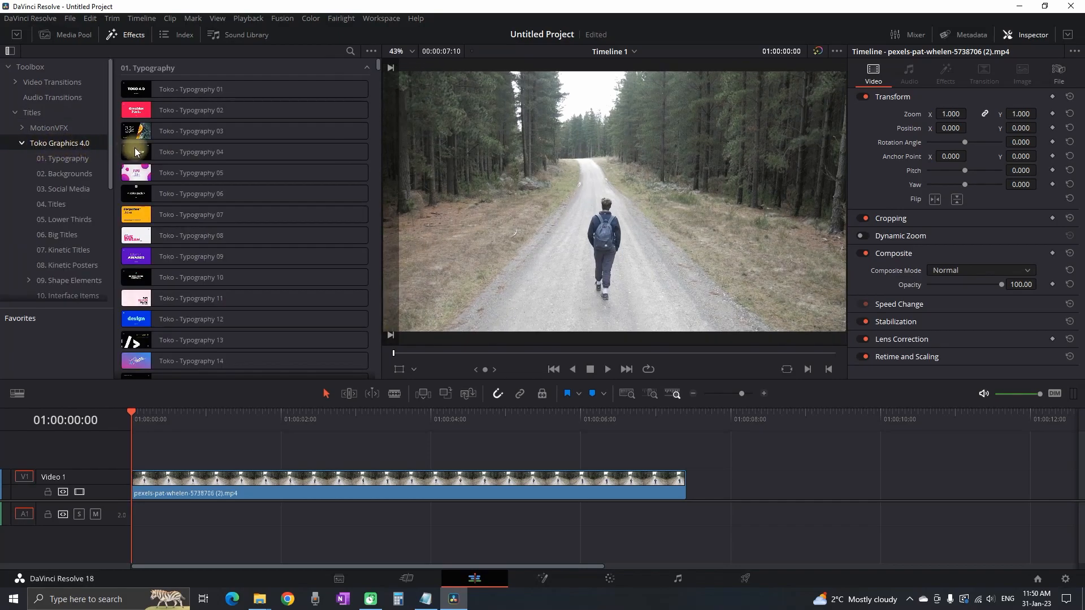
drag(378, 72, 374, 307)
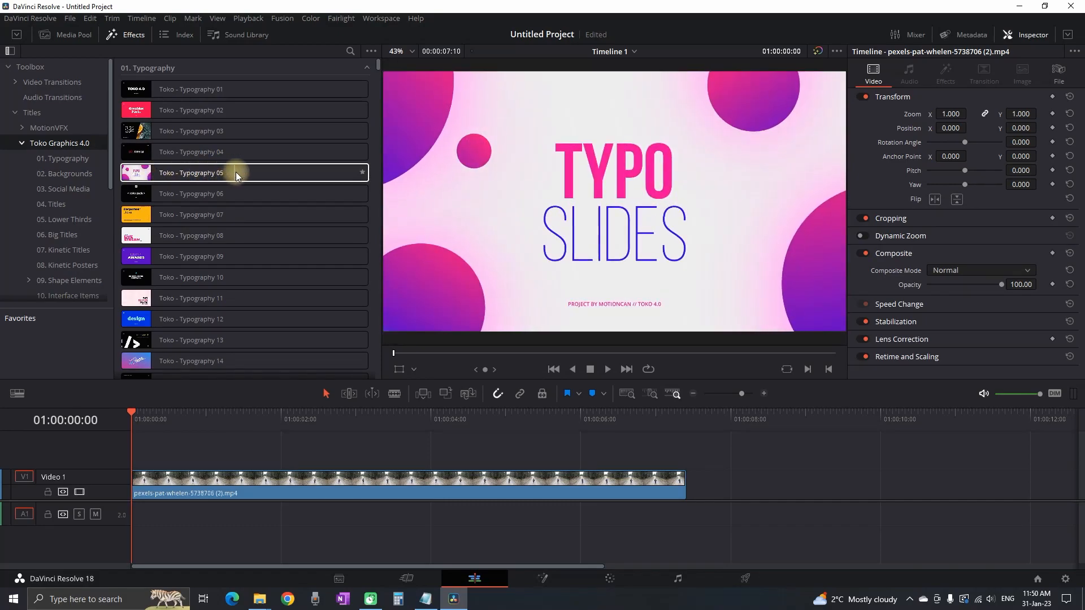
scroll(290, 171, down, 10)
drag(181, 305, 220, 452)
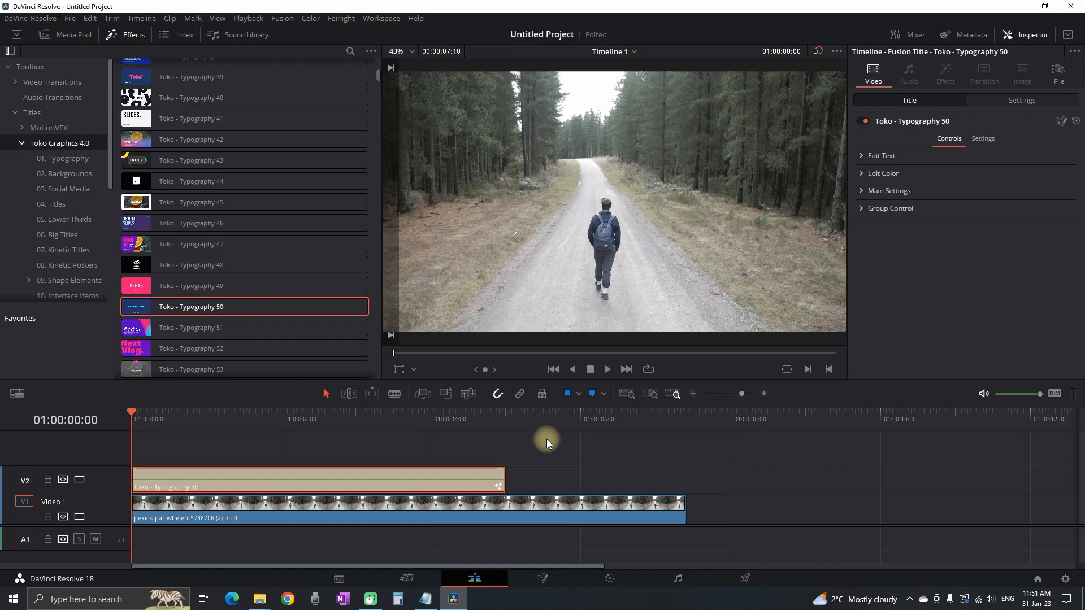
Step: Try shortening the Toko - Typography 50 title by trimming its end, and undo the trim
drag(507, 475, 482, 474)
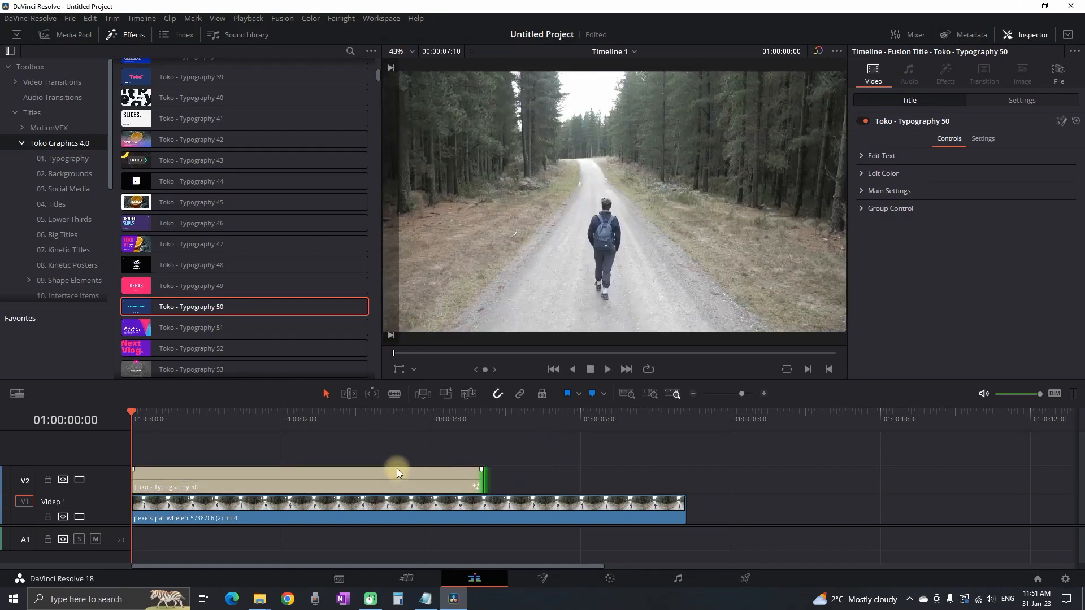
key(ctrl+z)
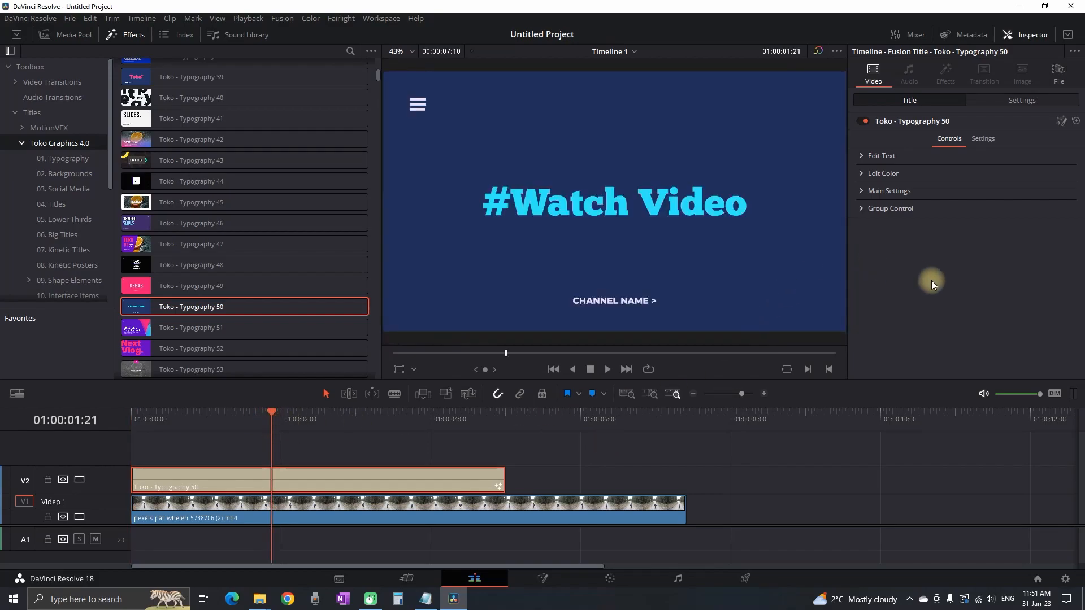
Step: Set the title's main text to "Forest Walk" and its channel name line to "Molin Guides"
click(863, 158)
triple_click(914, 169)
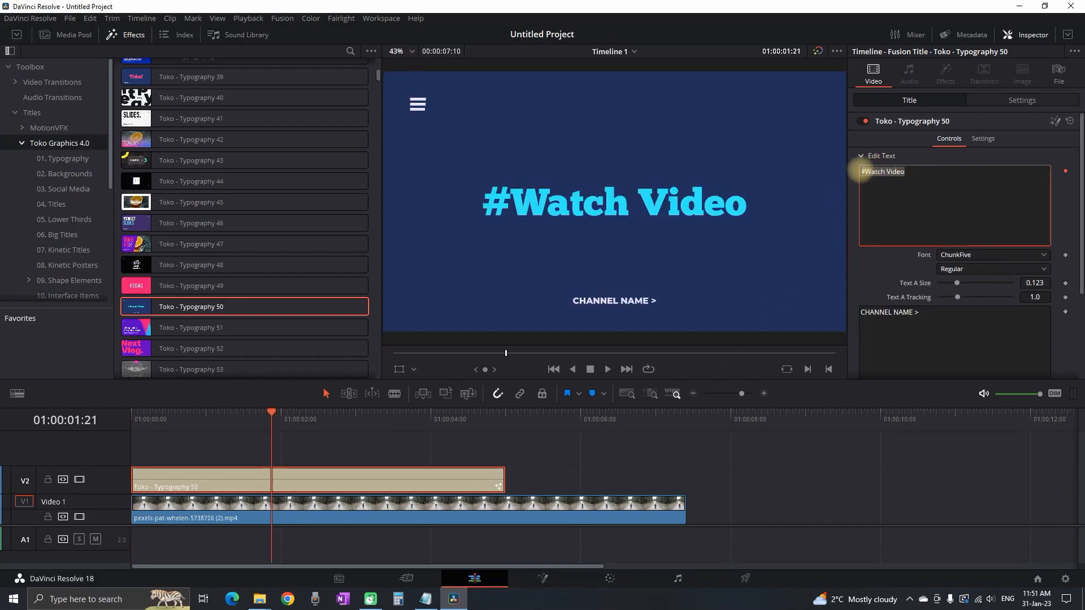
text(Forsest Walk)
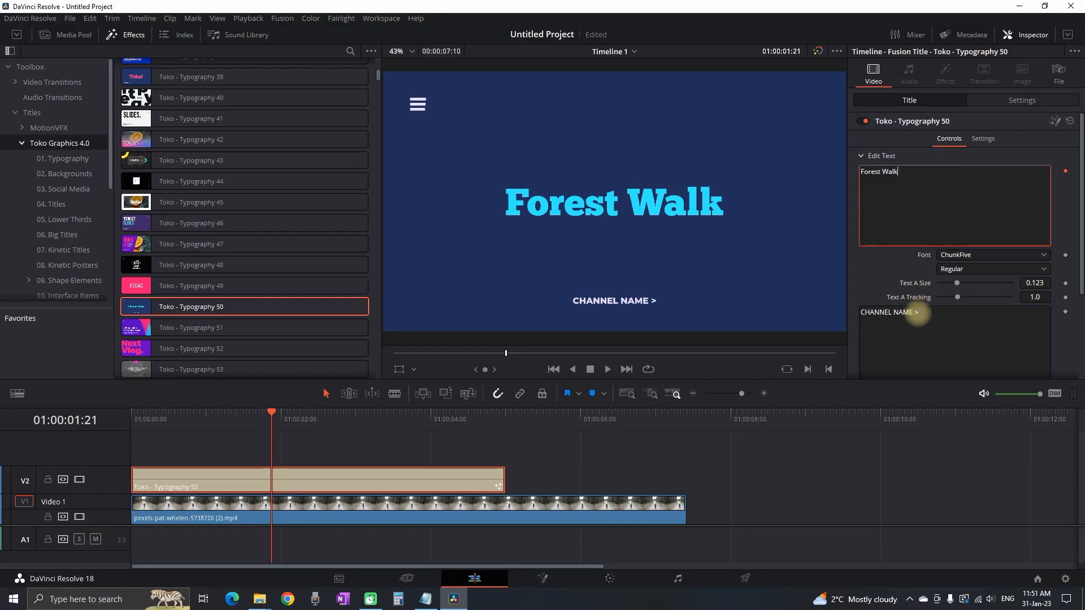
drag(920, 314, 857, 314)
text(Molin Guides)
scroll(990, 317, down, 3)
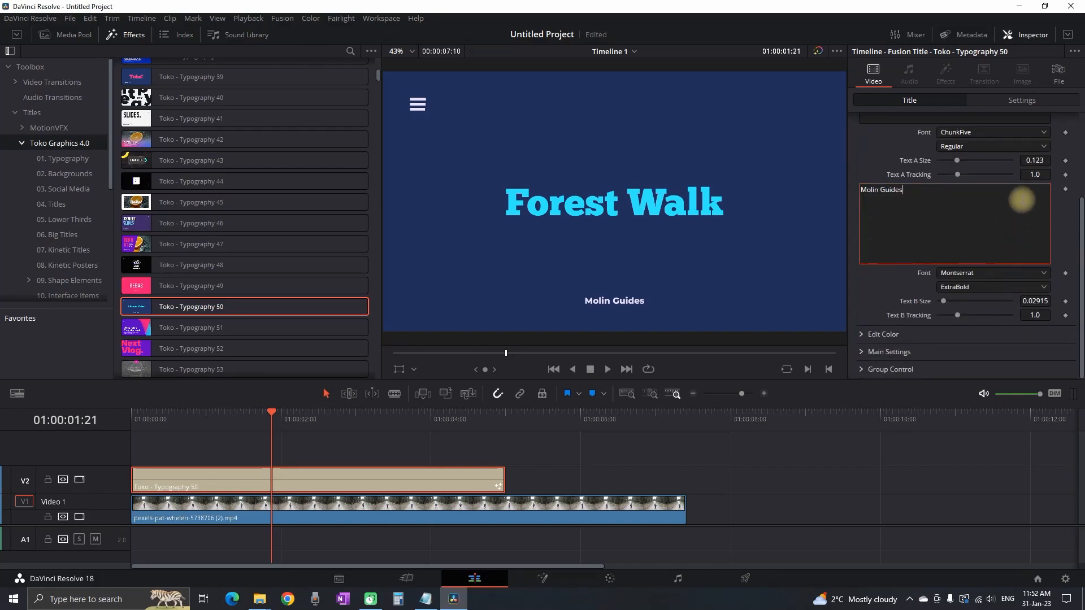
click(1034, 272)
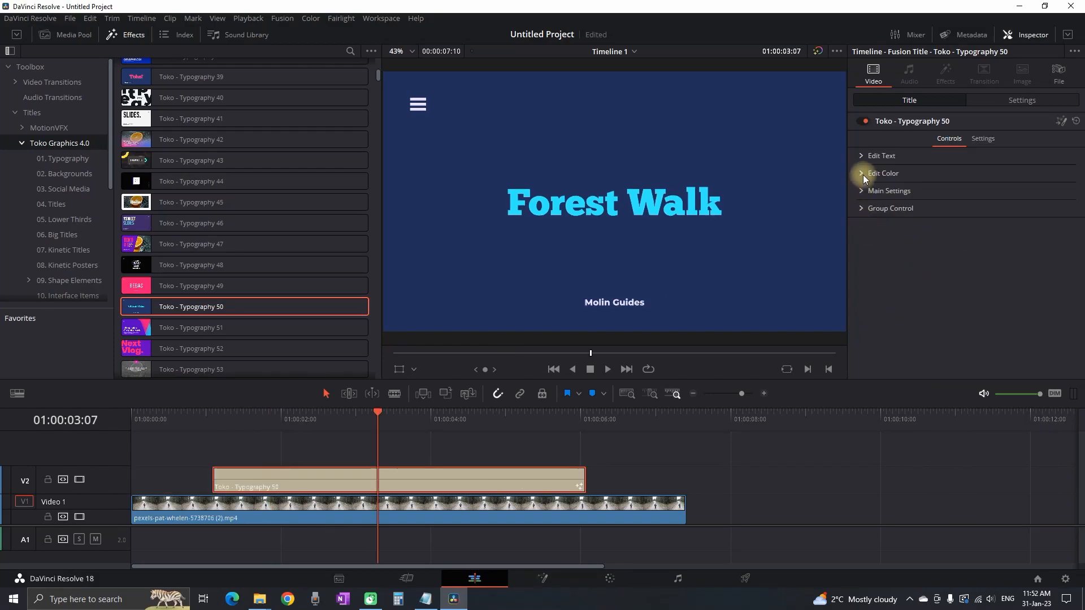
Step: Change the Text A Color of the Toko - Typography 50 title to a slightly brighter cyan
click(862, 173)
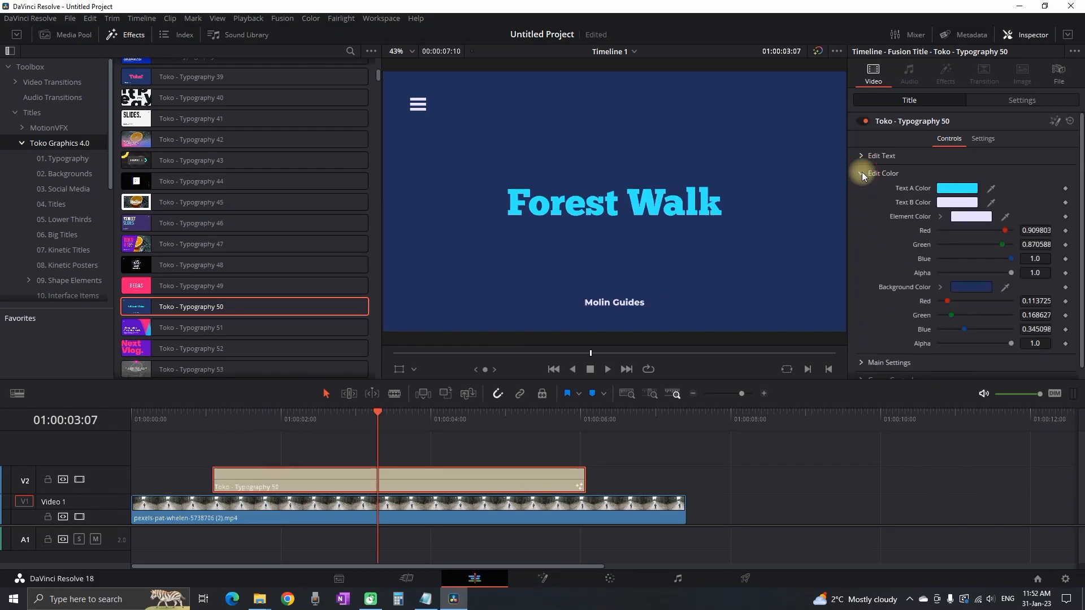
click(959, 193)
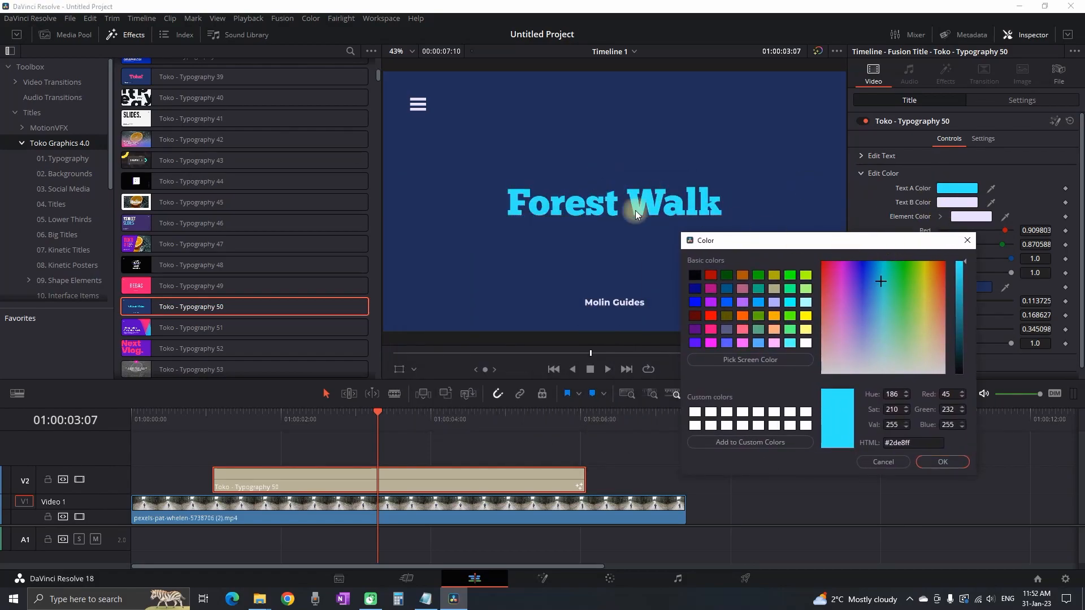
click(943, 272)
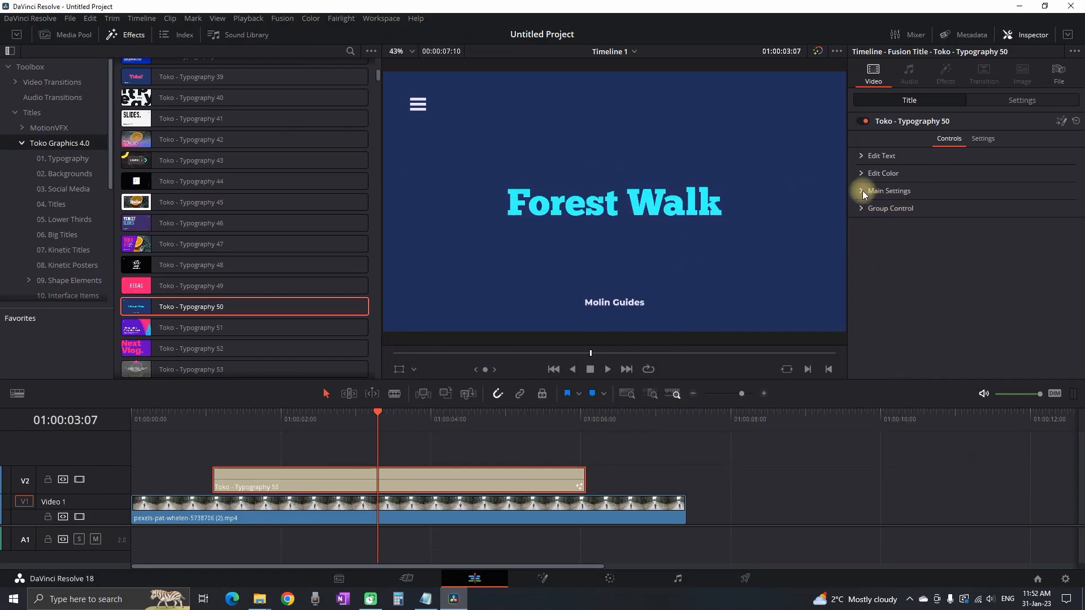
Step: Lower the title's background opacity so the forest clip shows through behind the text, and play the timeline
click(859, 191)
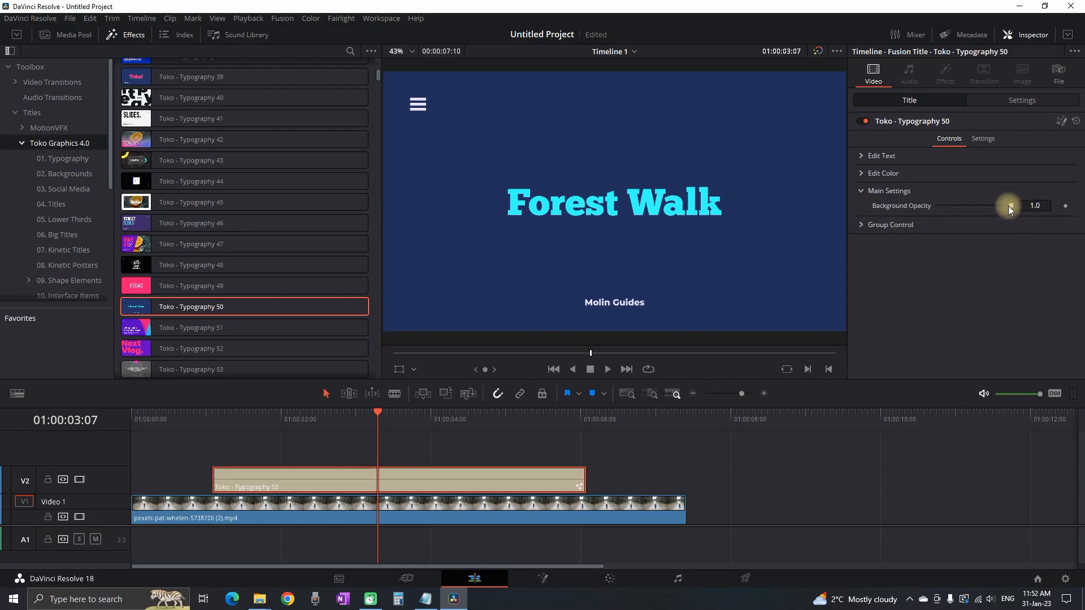
drag(1009, 206, 971, 207)
key(space)
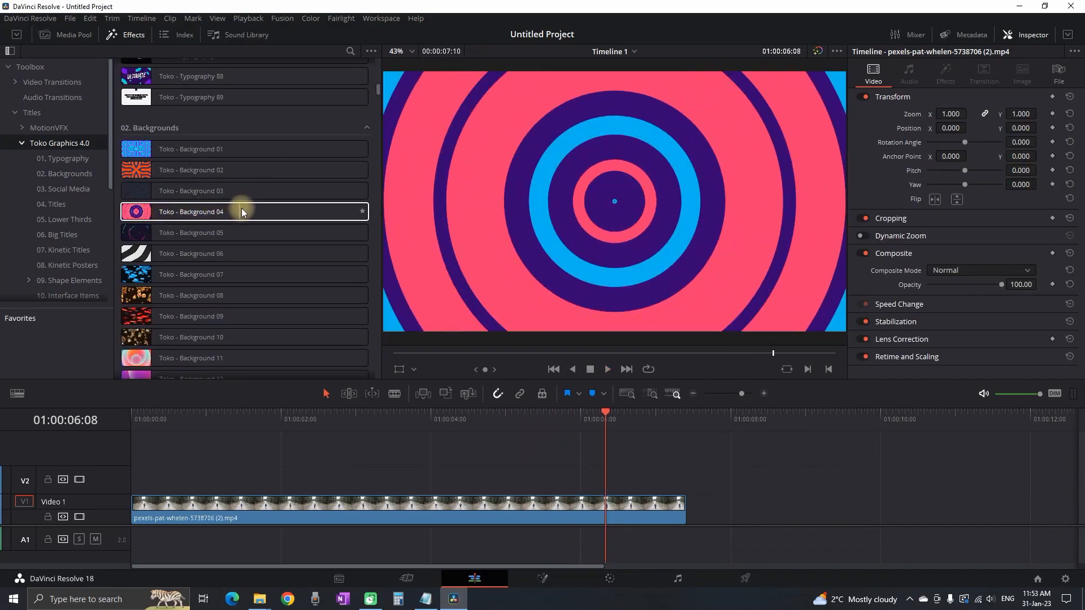
Step: Play the Toko - Typography 49 title over the animated Toko background on the timeline
key(space)
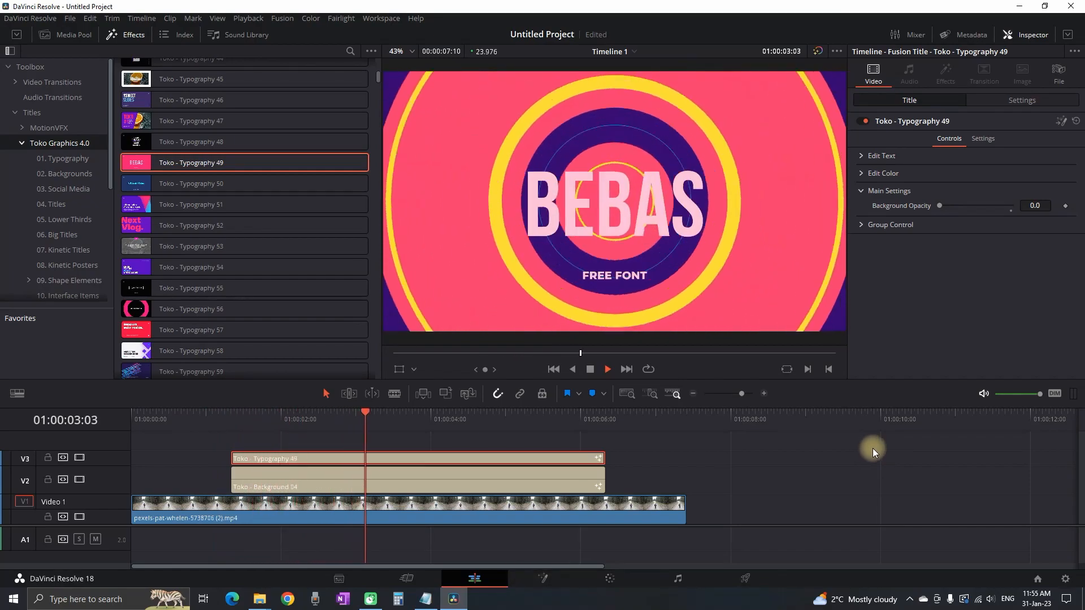
key(space)
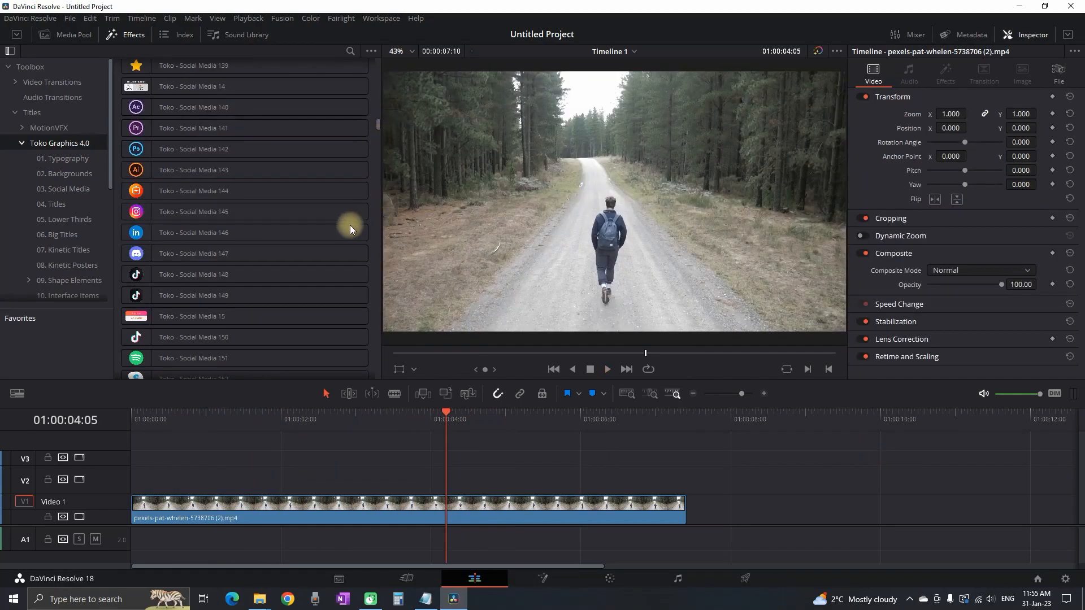
Step: Add the Toko - Social Media 145 Instagram icon above the forest clip, and shrink it at the left edge of the frame
mouse_move(183, 214)
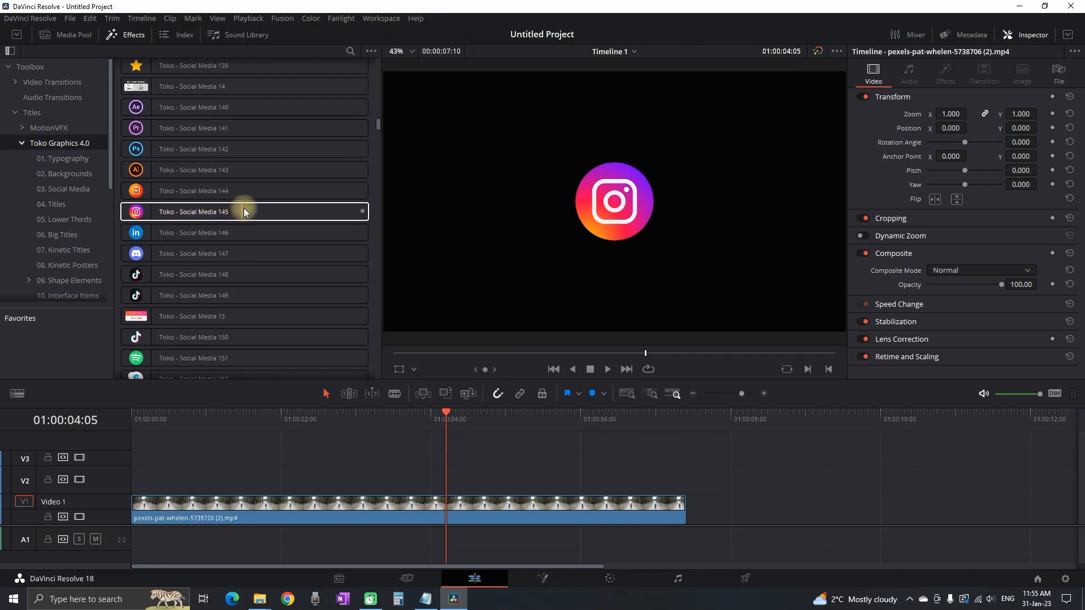
drag(280, 215, 275, 480)
key(space)
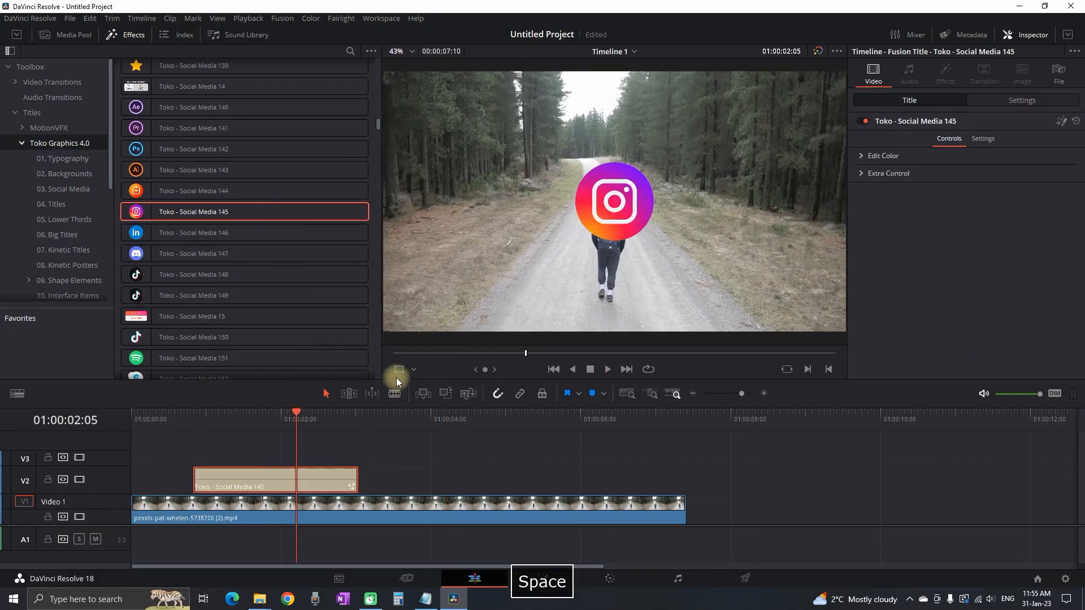
drag(843, 71, 490, 211)
Step: Add the Toko - Social Media 158 Twitter icon on track V3 and trim its end to match the Instagram icon clip
drag(192, 266, 198, 458)
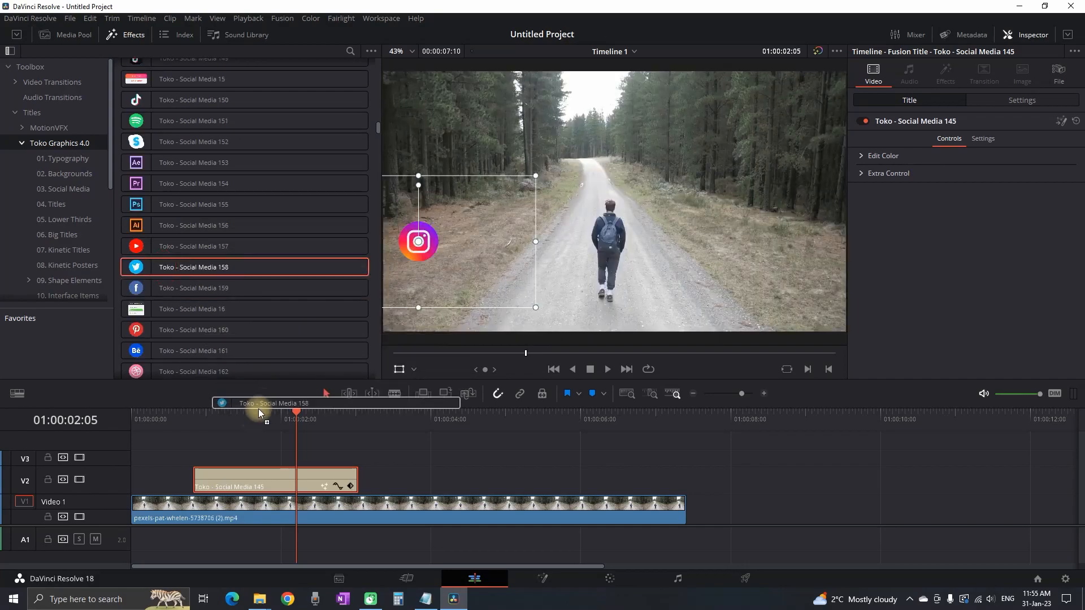
drag(571, 460, 357, 459)
Step: Shrink the Twitter icon and place it below the Instagram icon in the frame, then play the timeline from the start
drag(842, 78, 504, 255)
click(538, 439)
key(Home)
key(space)
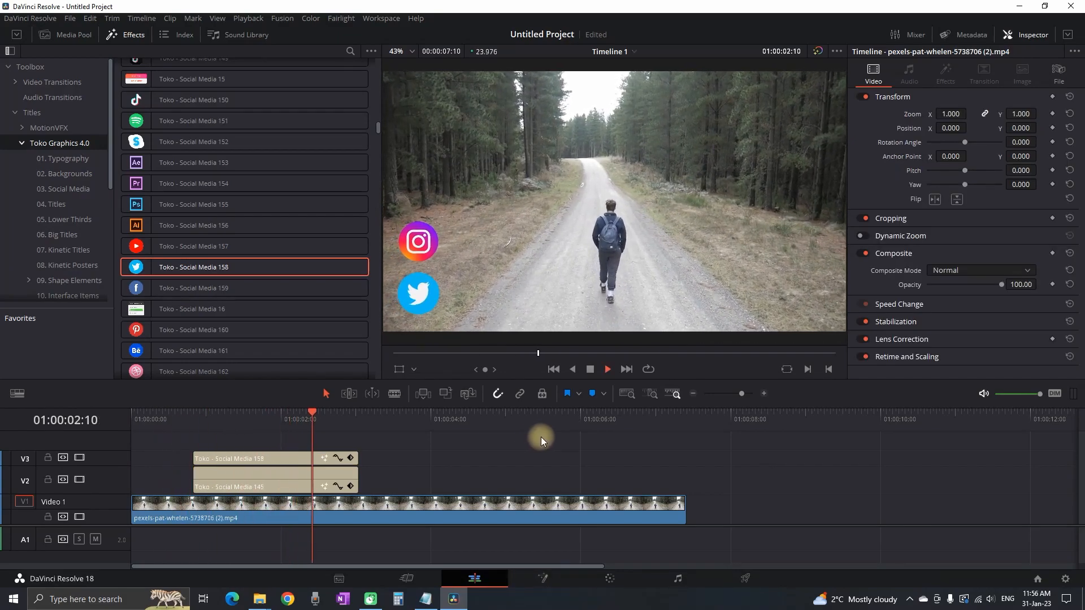
Step: Add the Toko - Social Media 35 subscribe button on track V2 with the Toko - Social Media 38 hand pointer above it, and play them
drag(210, 174, 313, 481)
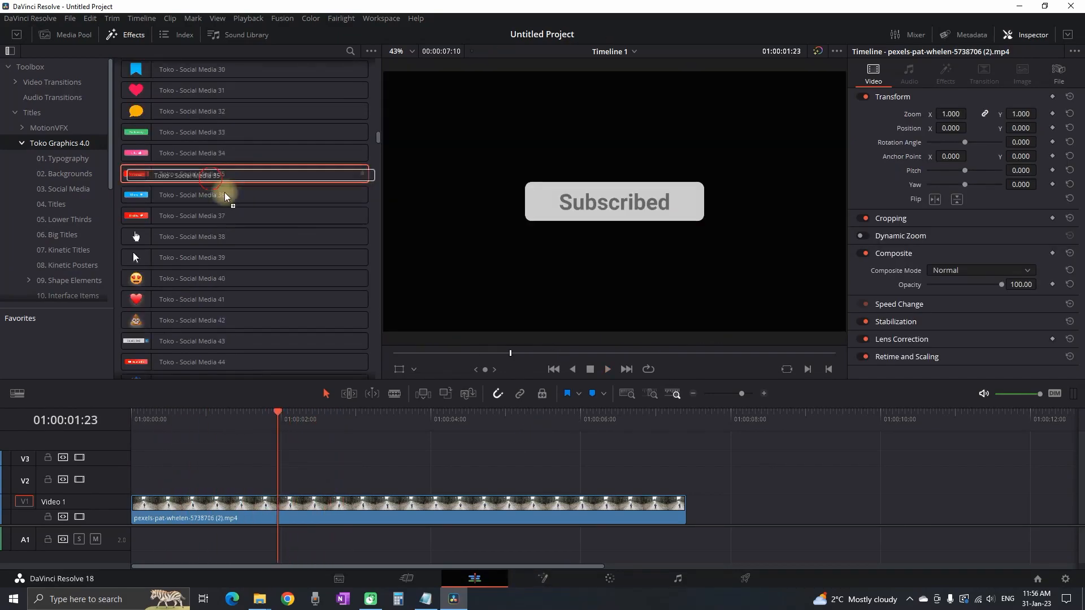
drag(308, 238, 337, 456)
key(space)
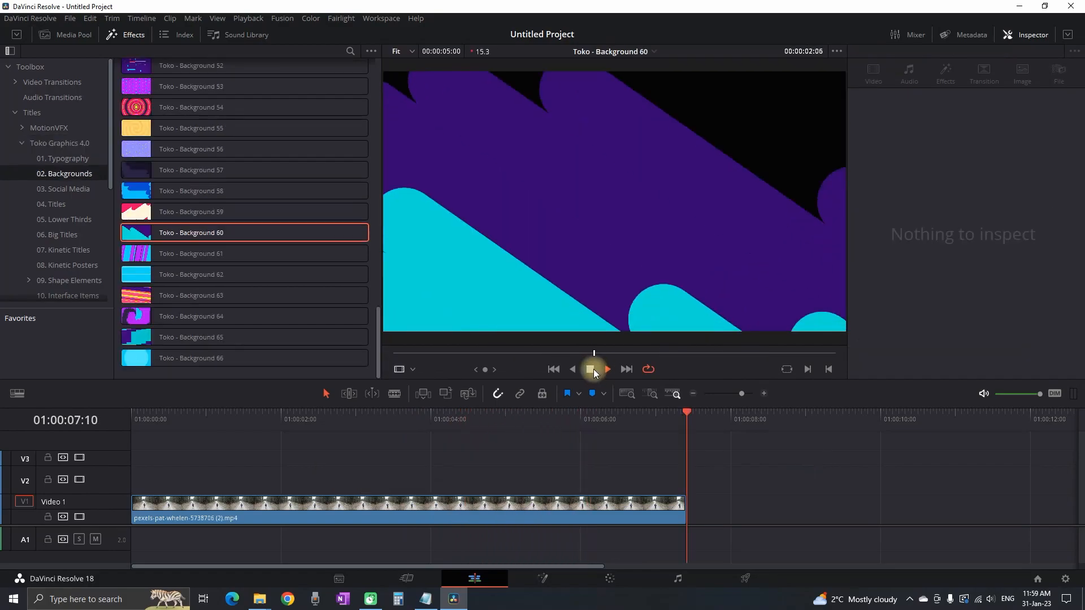
Step: Stop the background preview and examine the Social Media, Titles, Lower Thirds, Big Titles and Kinetic Titles categories of Toko Graphics 4.0
click(590, 370)
click(56, 189)
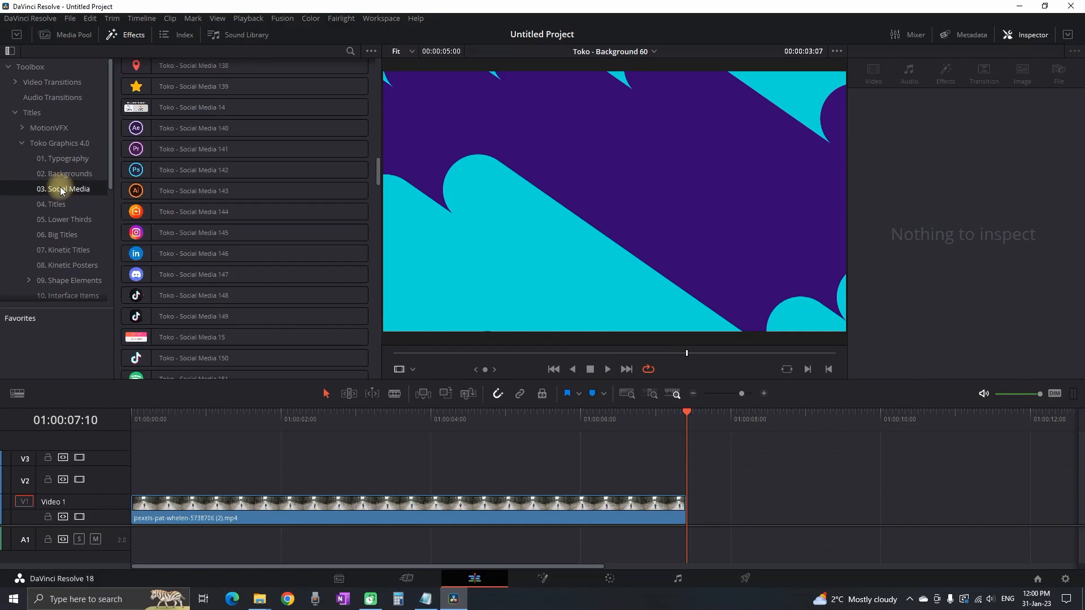
drag(379, 176, 375, 220)
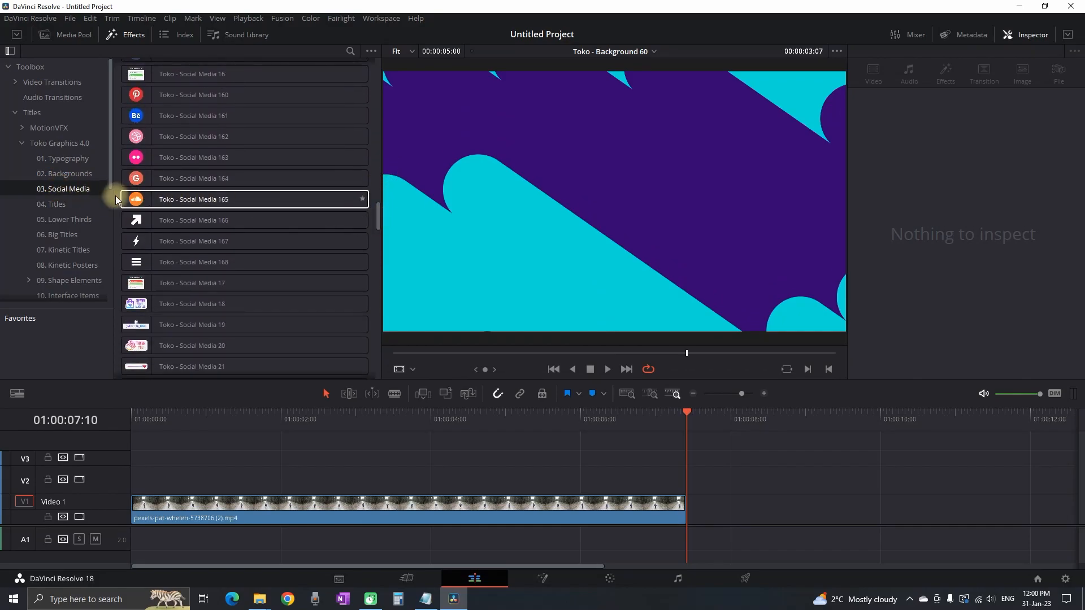
click(56, 204)
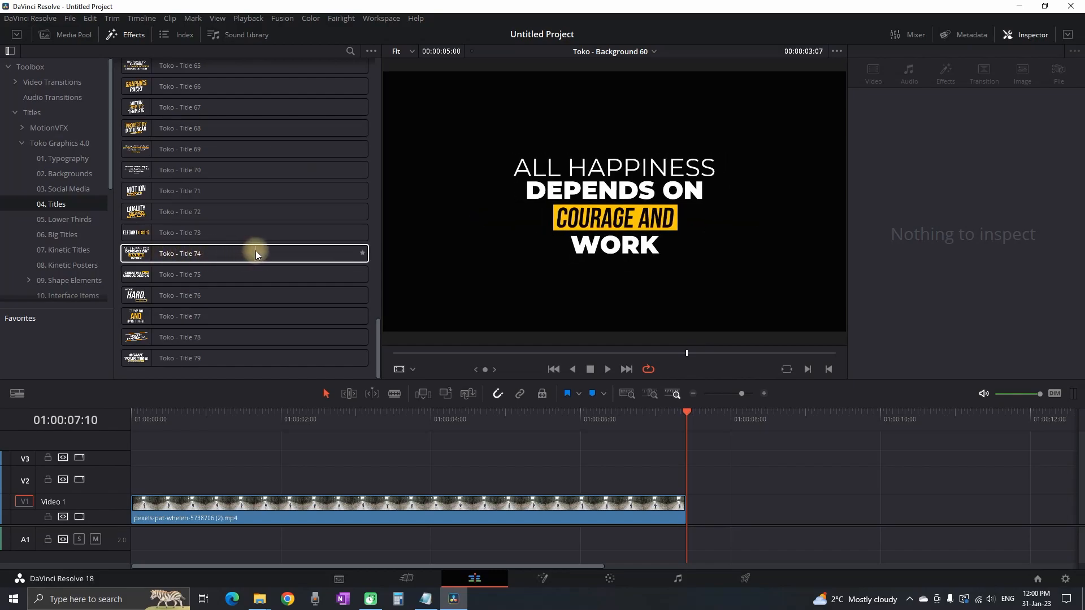
click(73, 220)
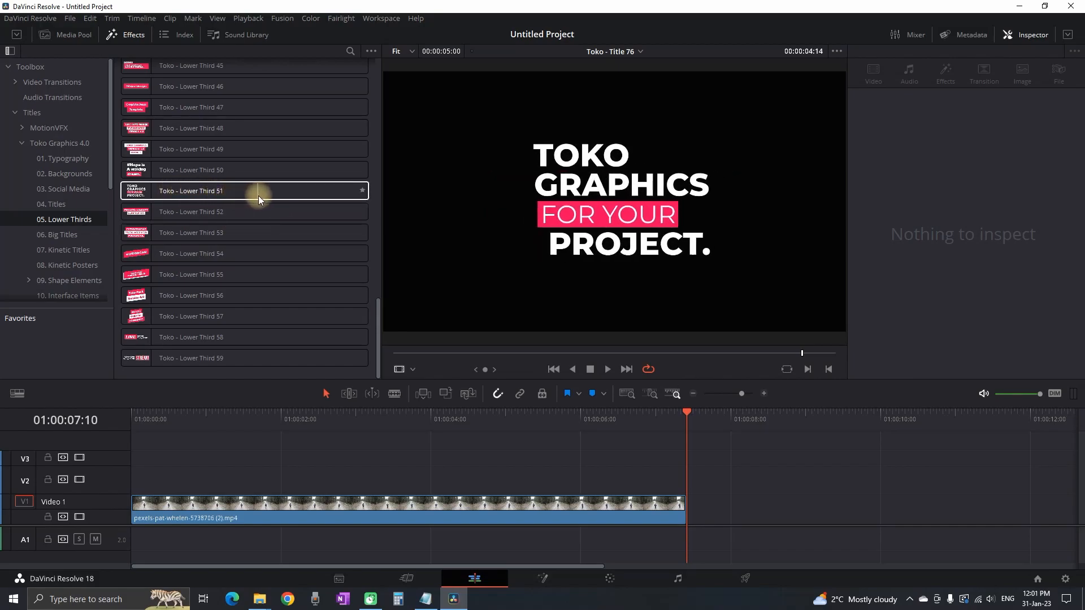
click(62, 235)
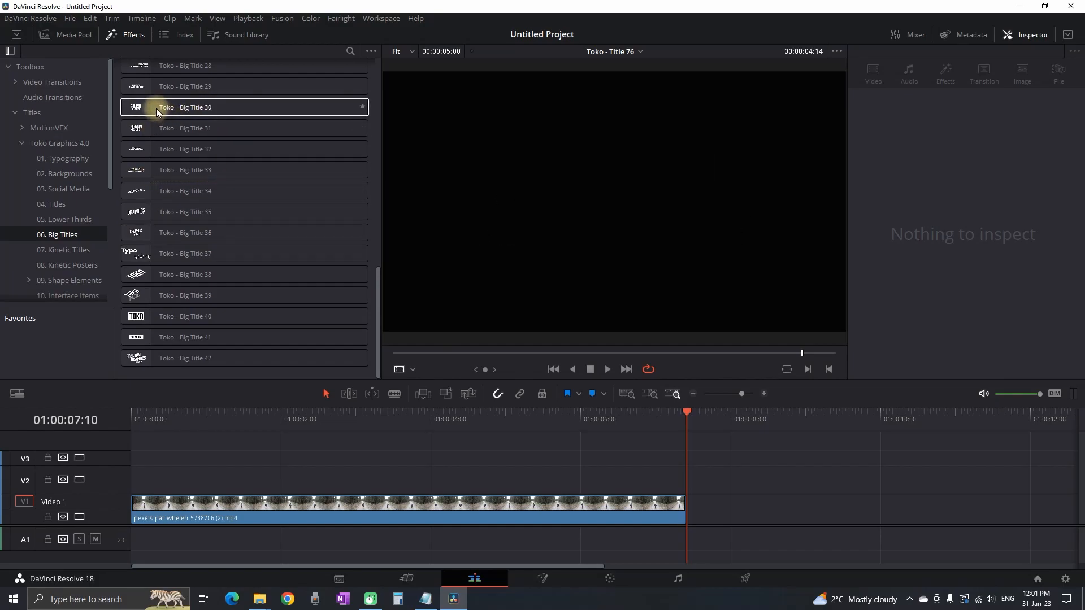
click(68, 250)
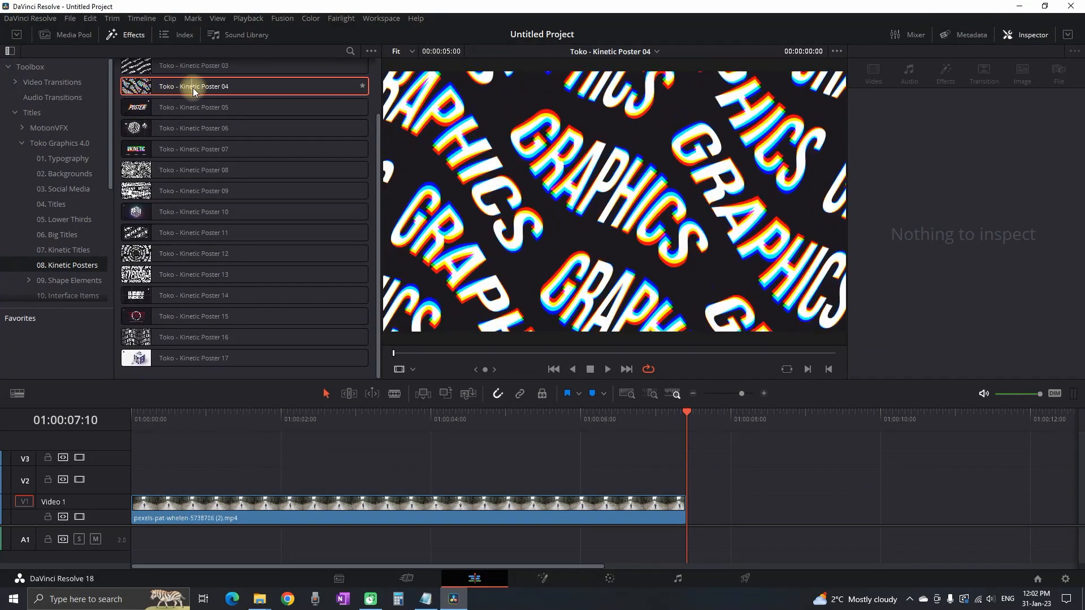
Step: Examine the Shape Elements, Interface Items, Gradients and Call-Outs categories of Toko Graphics 4.0
scroll(56, 226, down, 3)
click(57, 174)
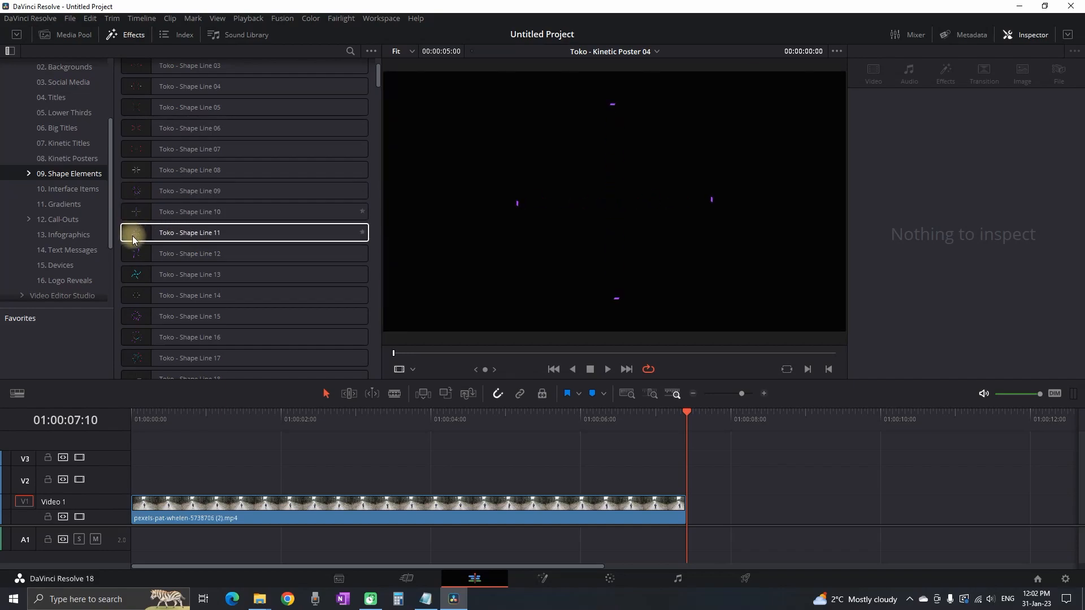
scroll(165, 235, down, 10)
click(74, 191)
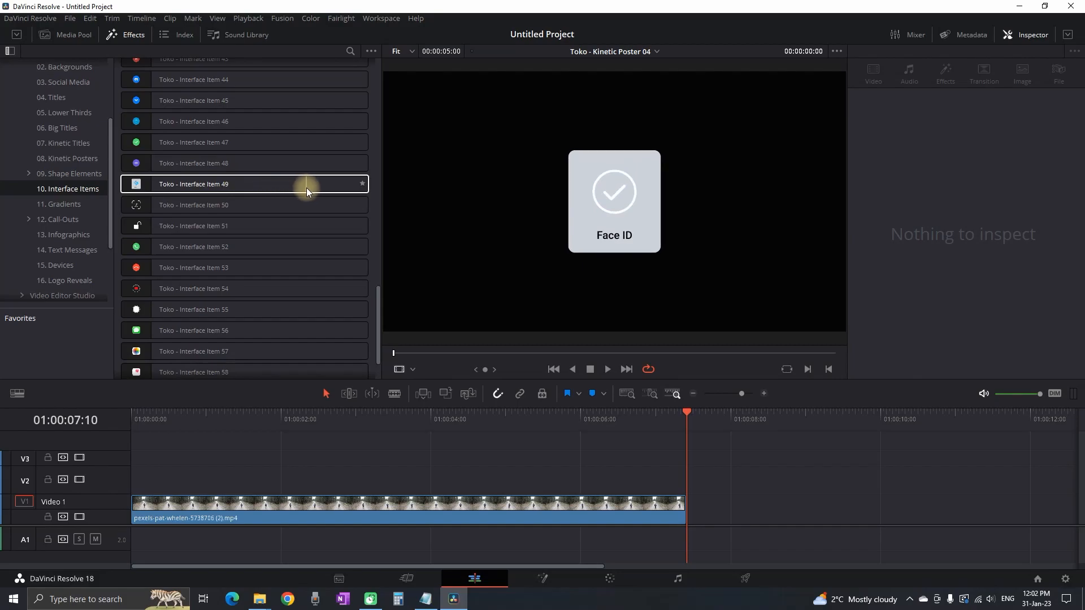
click(62, 204)
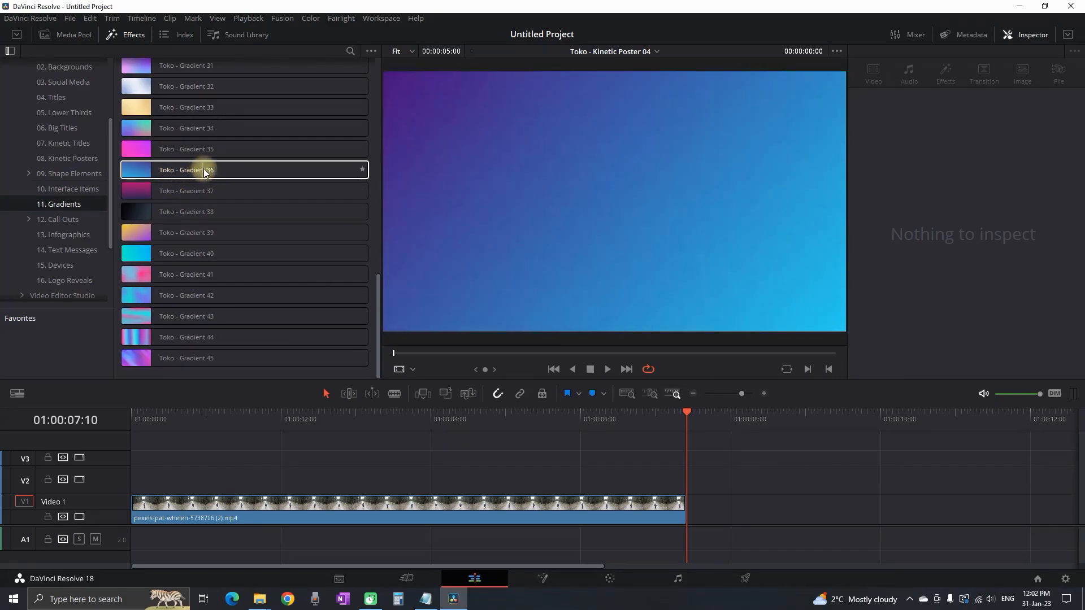
click(89, 221)
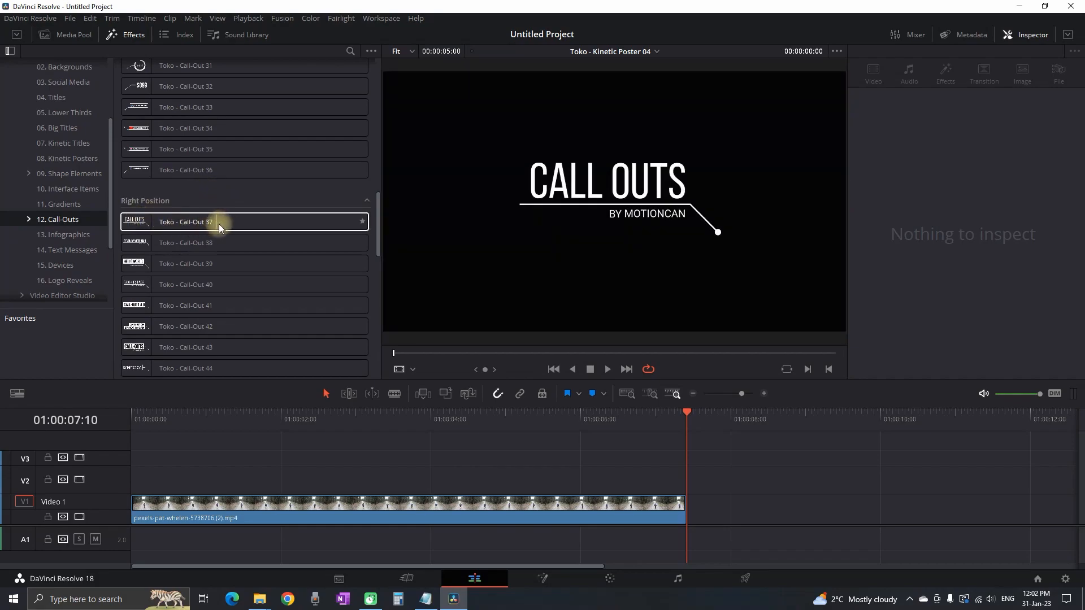
Step: Add the Toko - Infographic 36 line chart from the Infographics category to the timeline
key(Down)
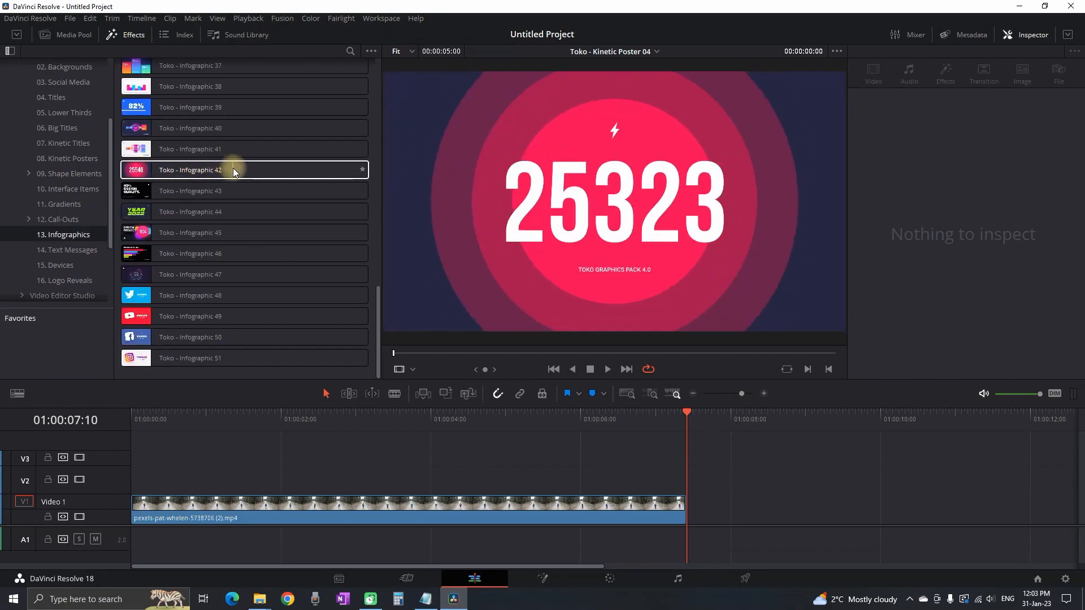
scroll(271, 214, up, 3)
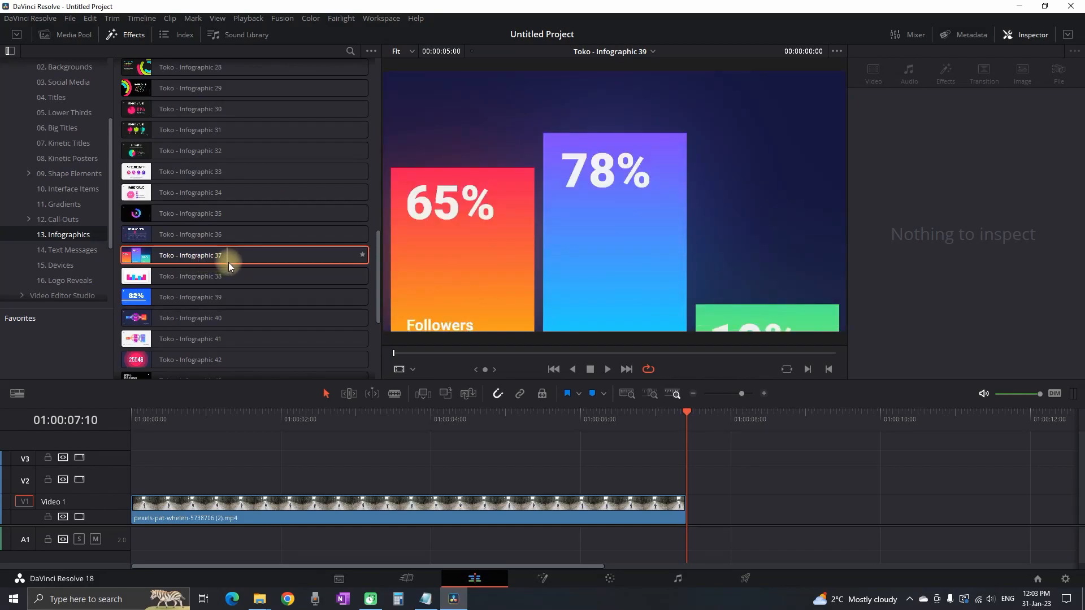
drag(295, 236, 354, 471)
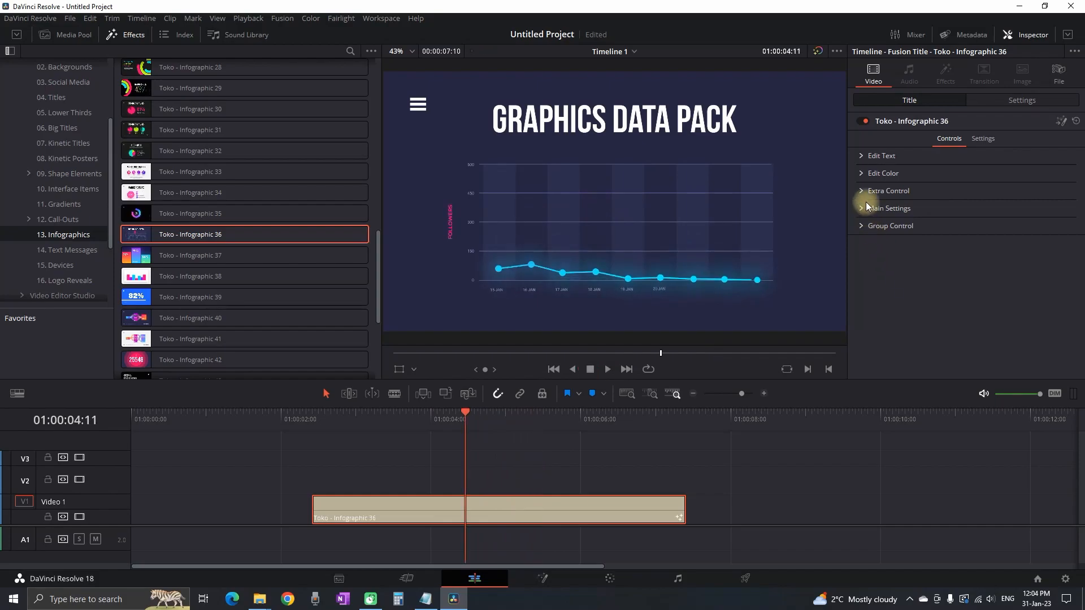
Step: In the infographic's main settings, raise Number 01 and set Number 02 to 646, Number 03 to 677 and Number 08 to 409
click(867, 206)
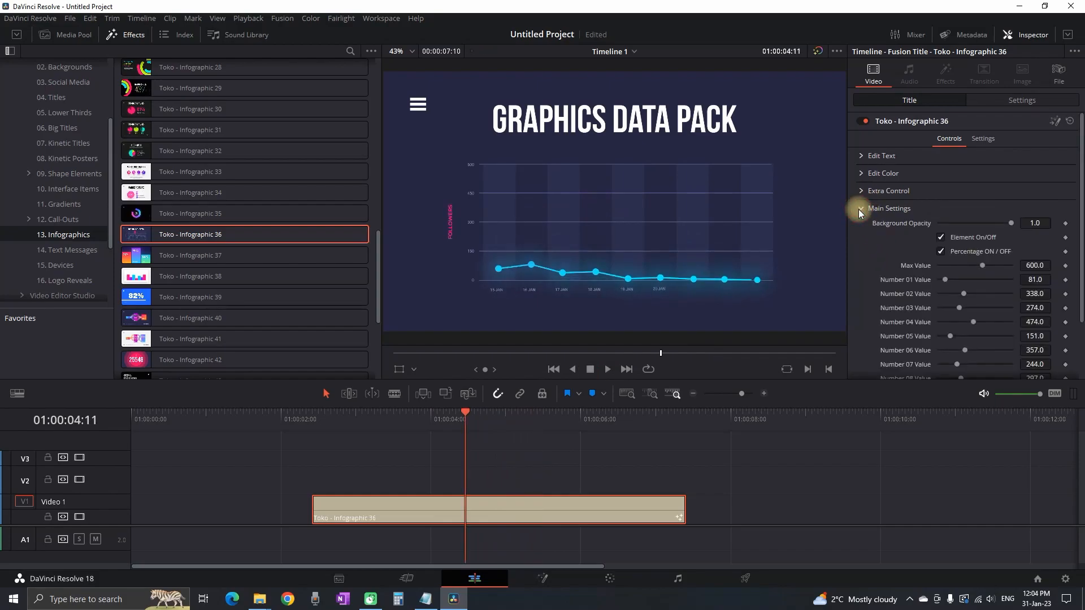
scroll(859, 209, down, 2)
mouse_move(966, 225)
mouse_down()
mouse_move(994, 232)
mouse_move(972, 229)
mouse_up()
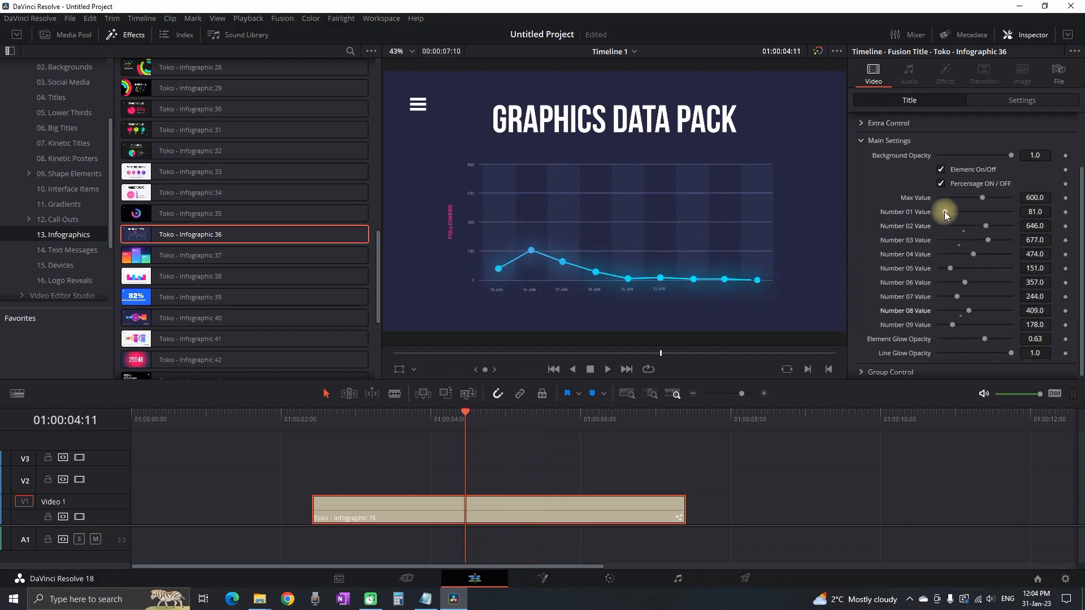
drag(945, 213, 993, 212)
mouse_move(1011, 156)
mouse_down()
mouse_move(936, 156)
mouse_move(1021, 157)
mouse_up()
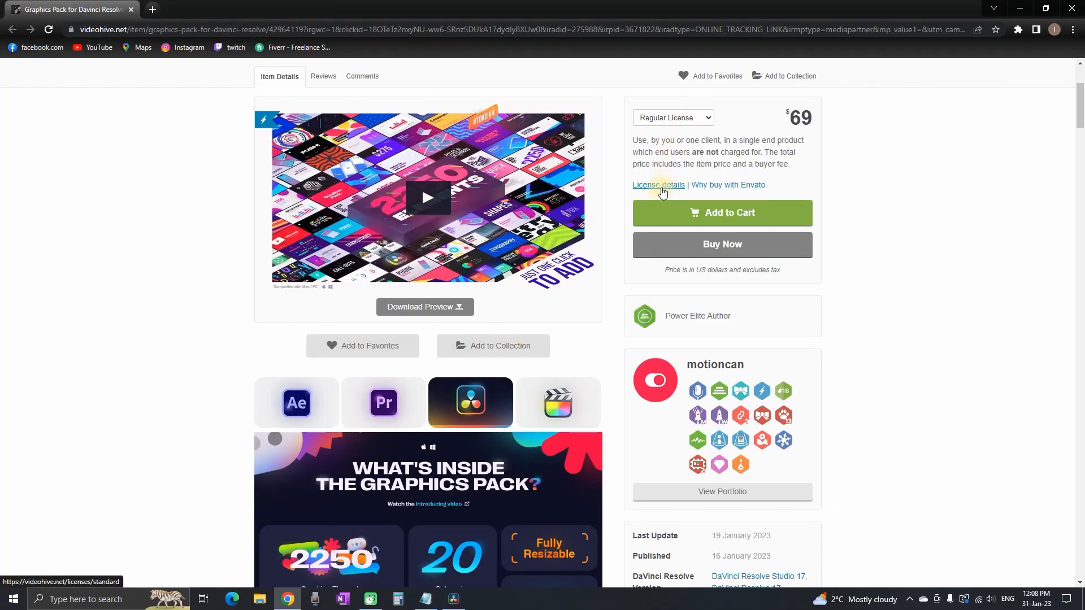
Step: In Chrome, open the license details of the graphics pack on VideoHive and review the Regular and Extended license comparison
click(663, 186)
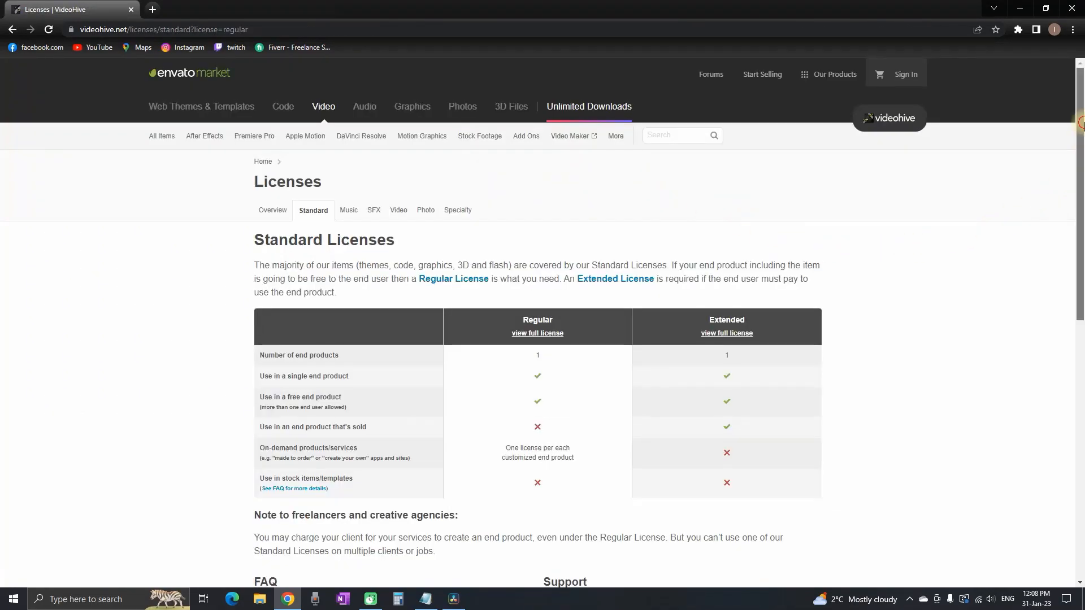
scroll(1079, 193, down, 2)
drag(1079, 192, 1081, 181)
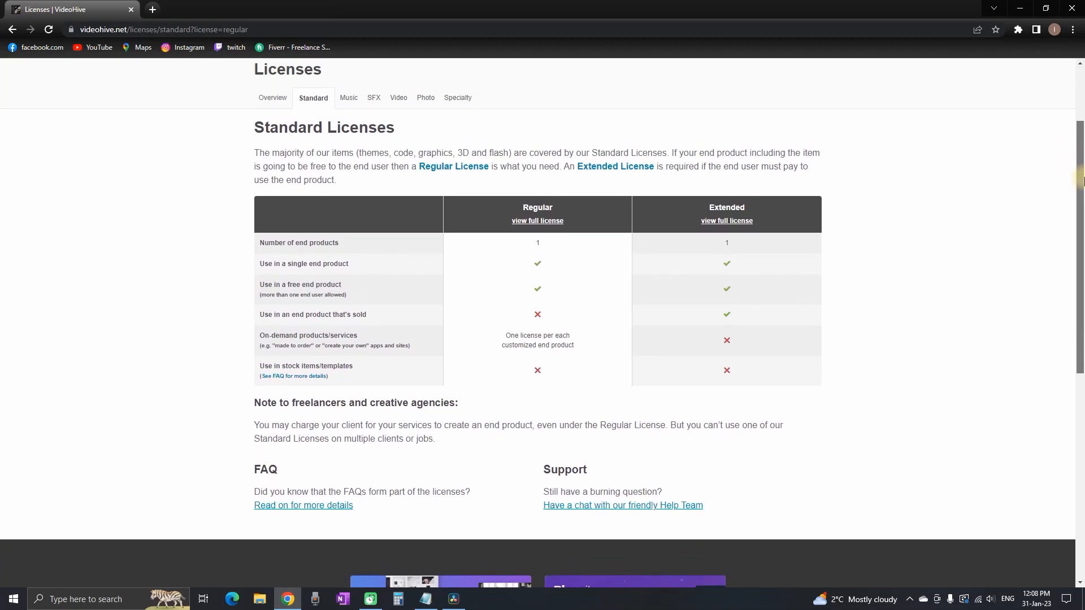